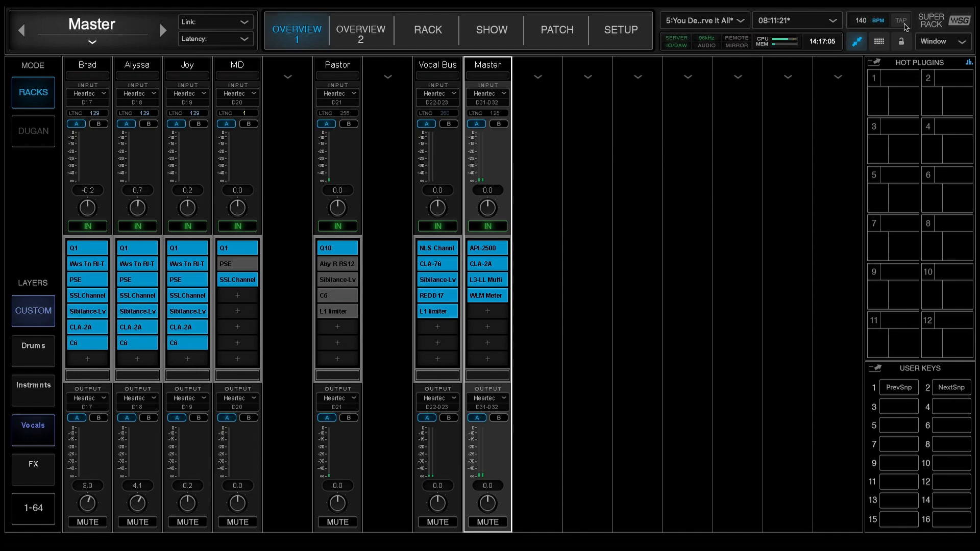
Switch from the custom layers to the factory layers and examine the 1-16, 17-32, 33-48, 49-64 and 1-64 rack pages
left_click(41, 319)
left_click(38, 358)
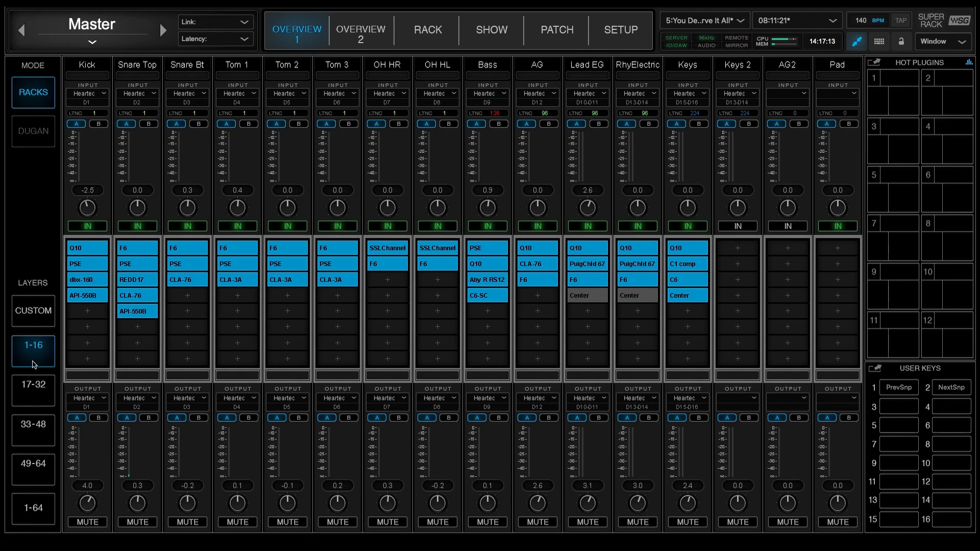
left_click(36, 427)
left_click(36, 465)
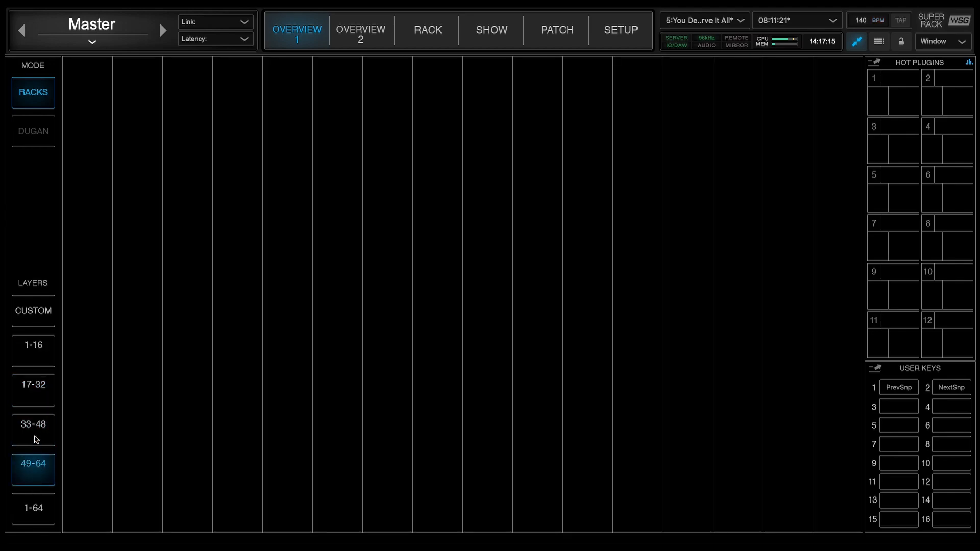
left_click(34, 355)
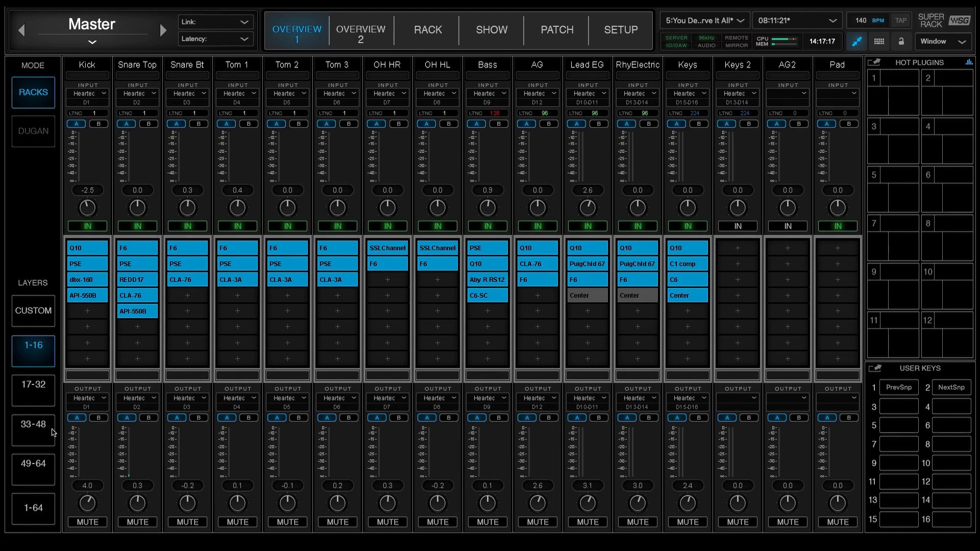
left_click(43, 467)
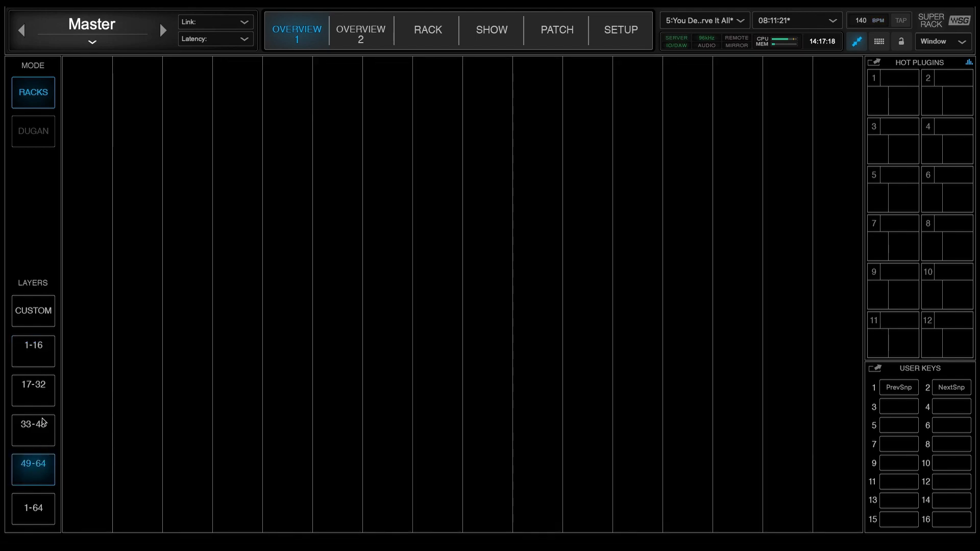
left_click(36, 504)
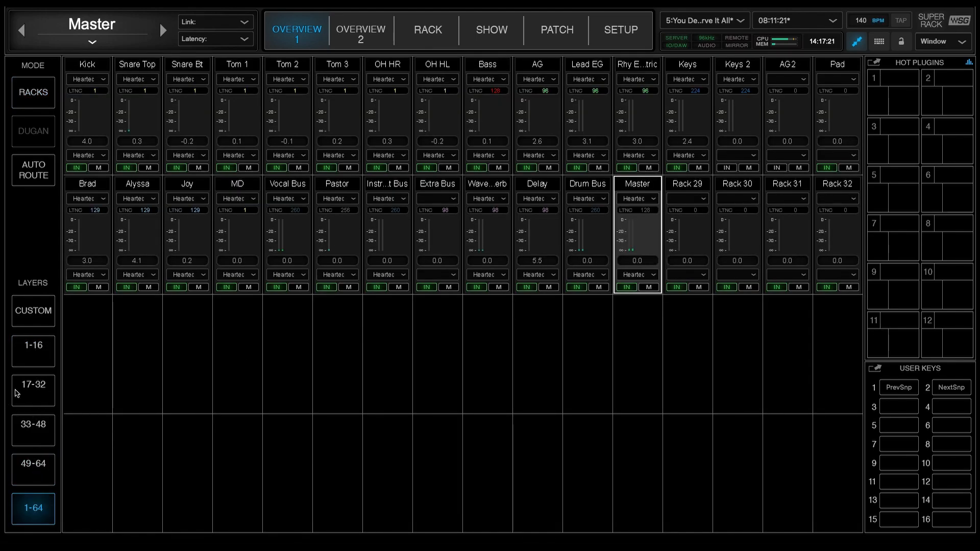
left_click(33, 363)
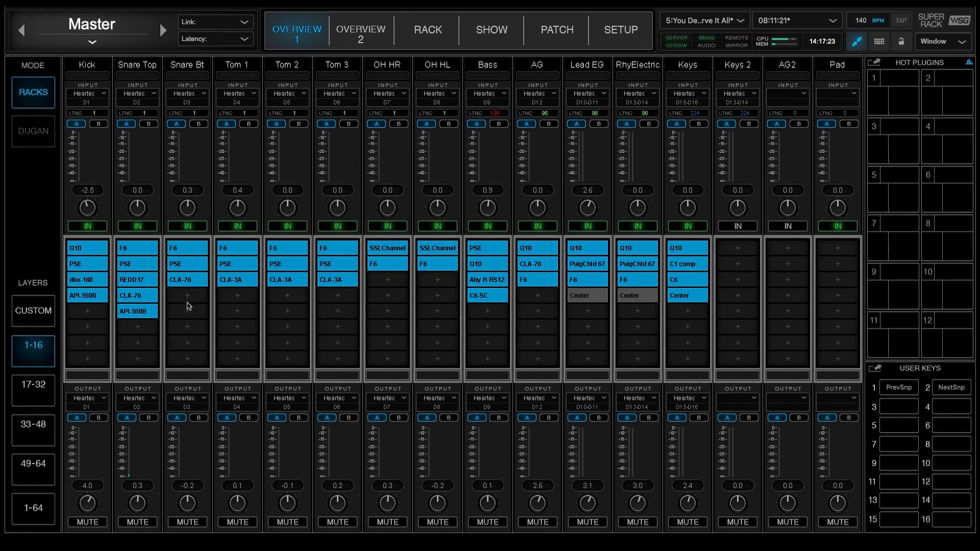
left_click(21, 391)
left_click(26, 421)
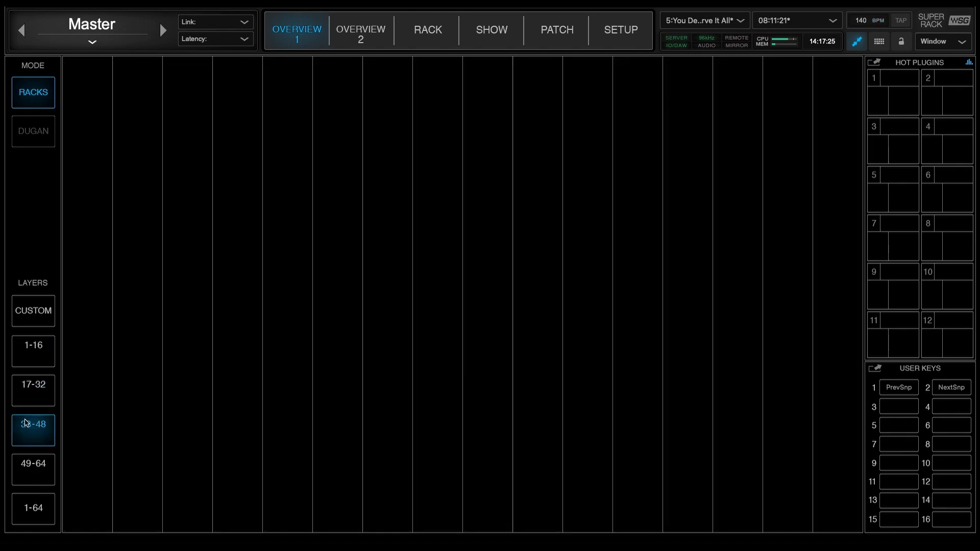
left_click(34, 389)
left_click(37, 359)
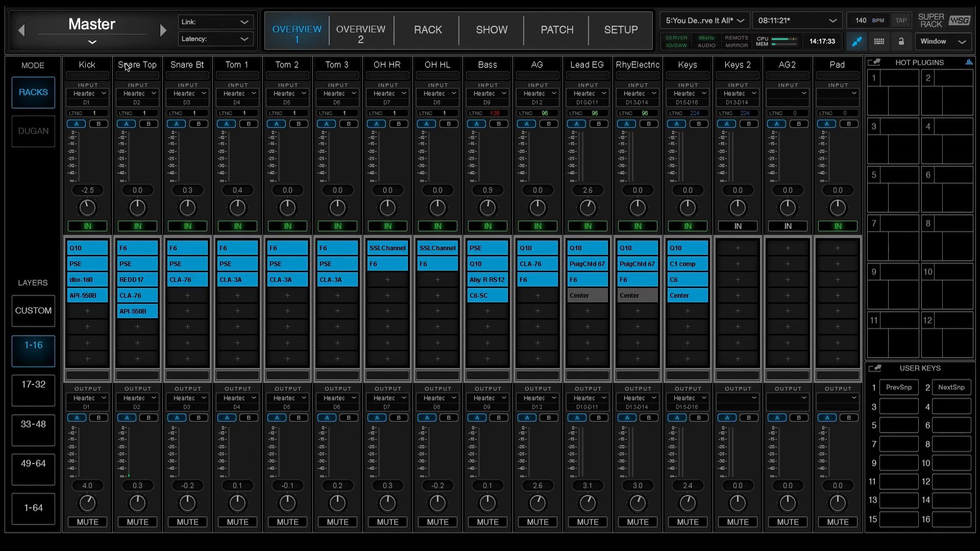
Open the Pad rack's name for editing, then view the AG2 rack's input options without changing either
double_click(843, 70)
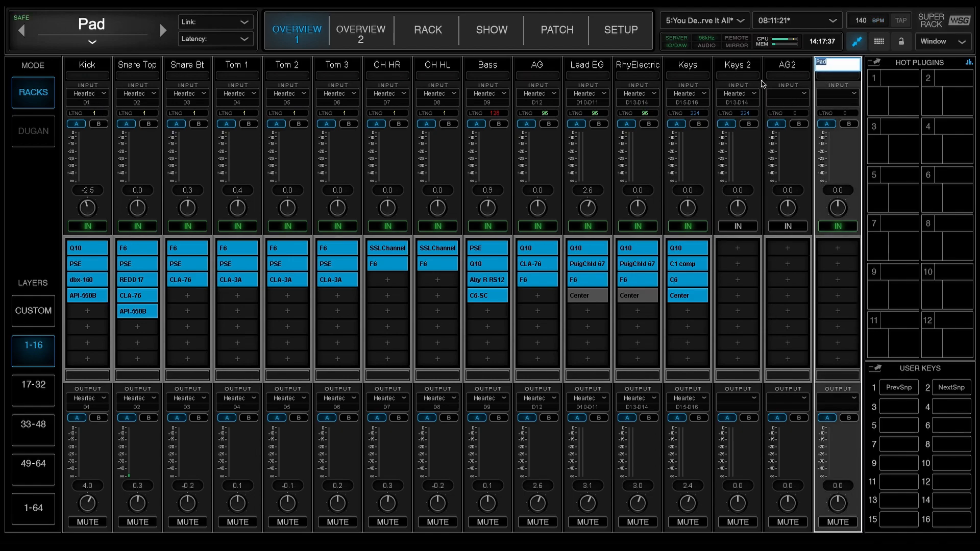
left_click(790, 97)
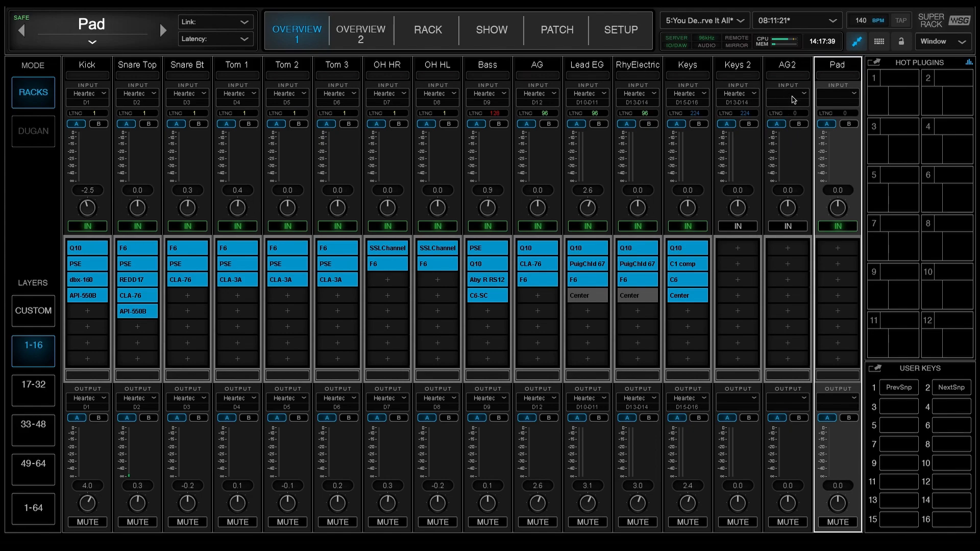
left_click(796, 101)
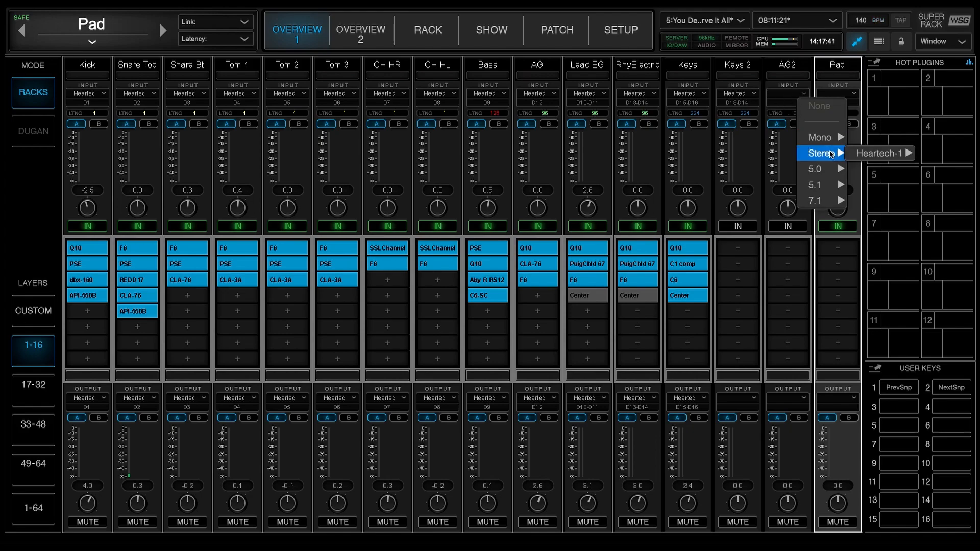
left_click(772, 301)
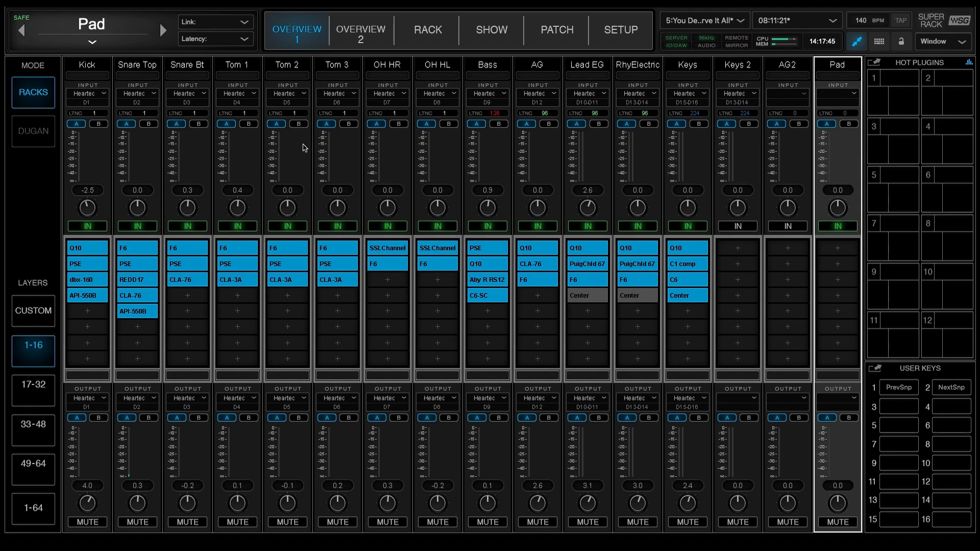
Open the Setup inventory and view the available network ports without changing the selected port
left_click(619, 35)
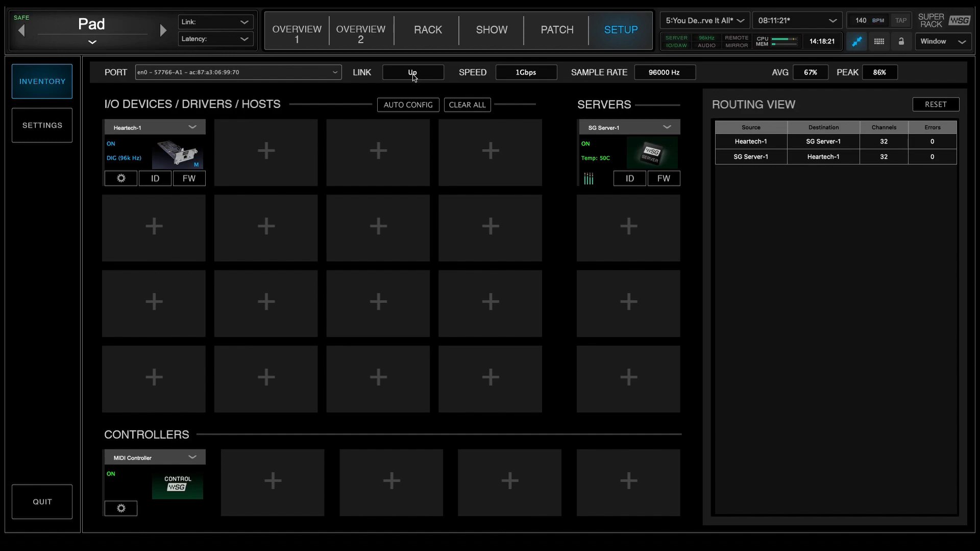
left_click(277, 75)
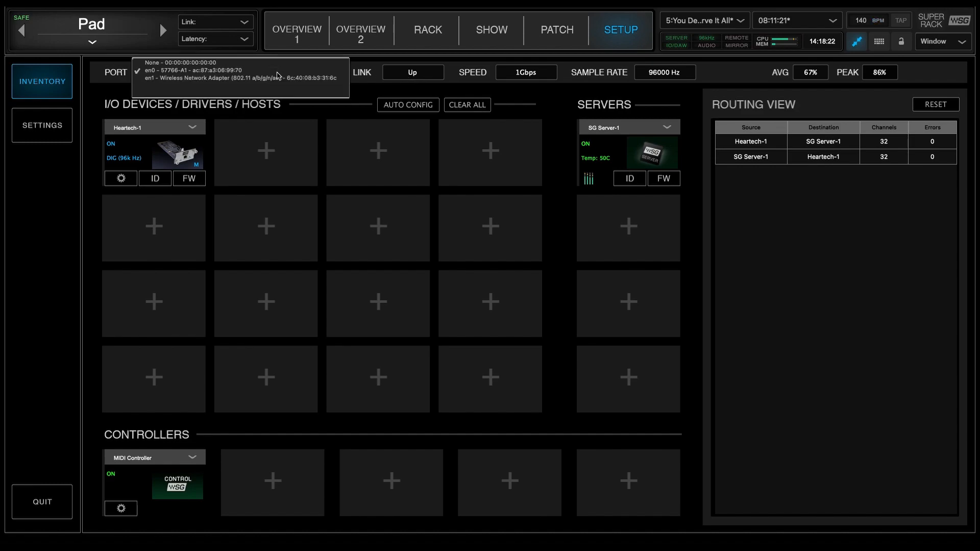
left_click(101, 80)
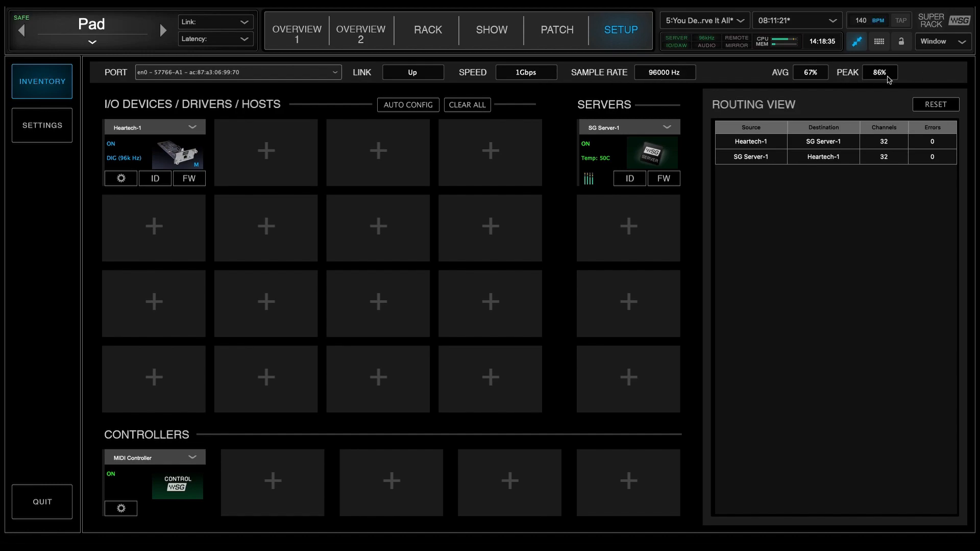
Return to Overview 1, show the custom Drums layer and examine the assignment options of an empty strip
left_click(303, 39)
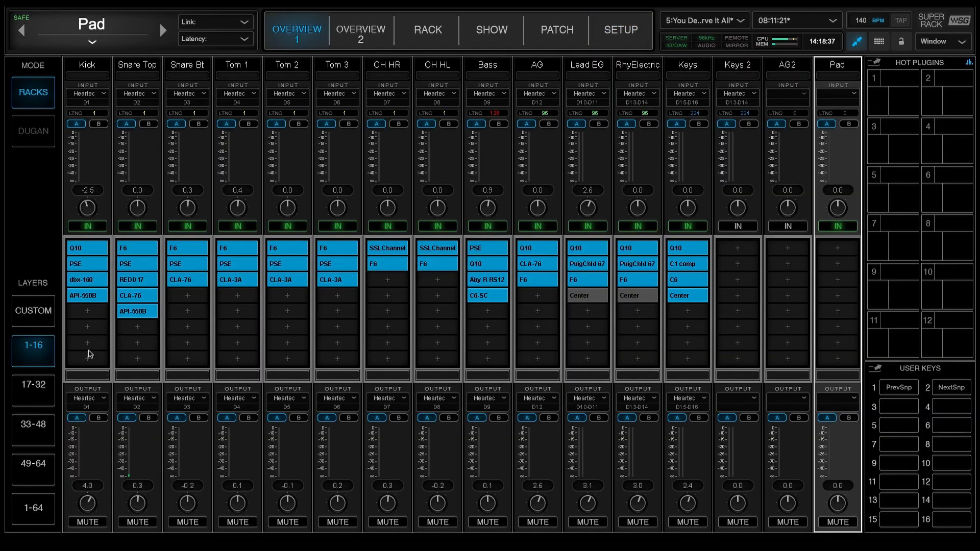
left_click(45, 319)
left_click(42, 356)
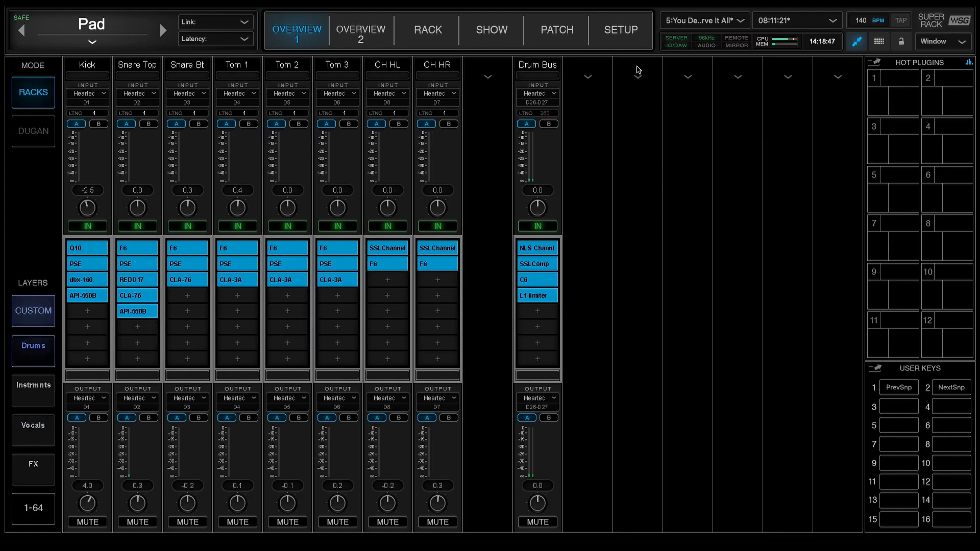
left_click(638, 81)
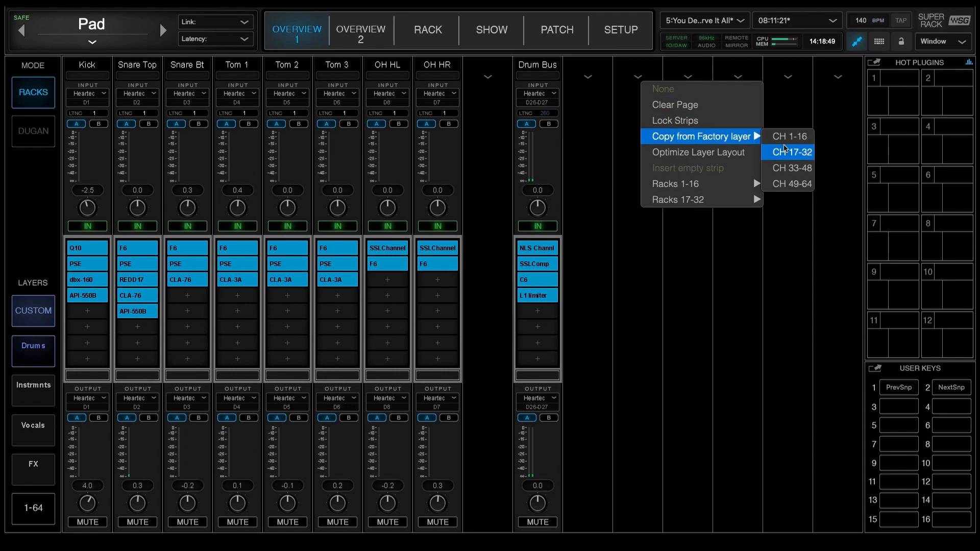
mouse_move(733, 188)
left_click(635, 327)
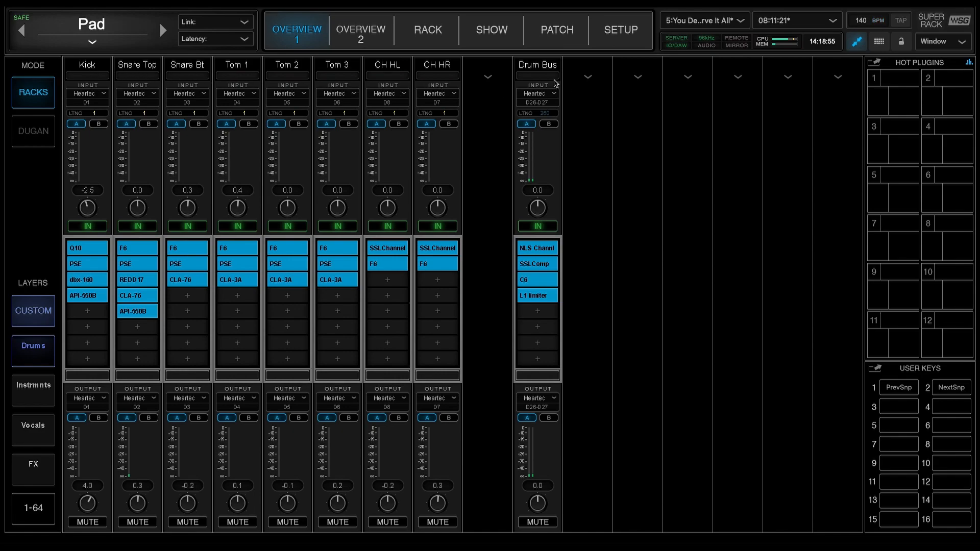
Review the custom Instrmnts, Vocals, FX and Drums layers, then view Overview 2 and return to Overview 1
left_click(35, 393)
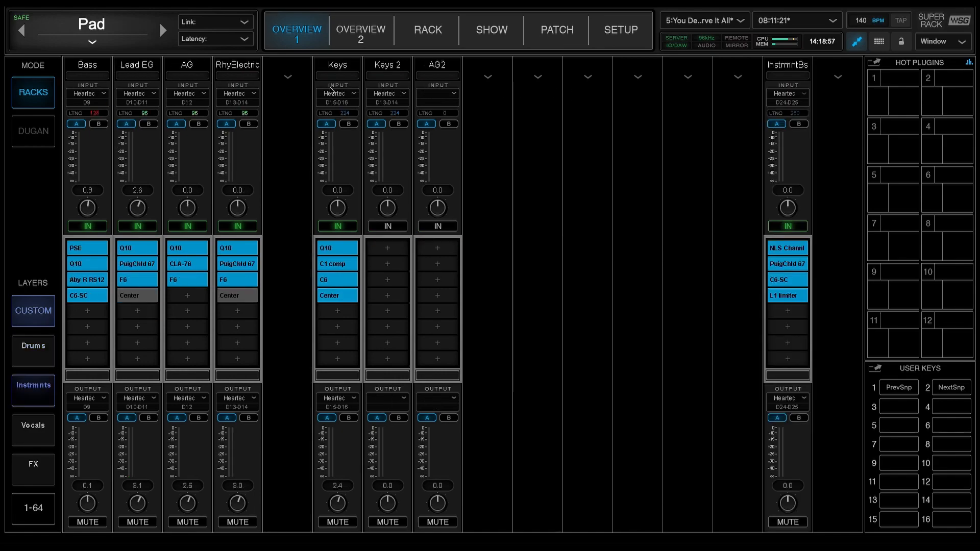
left_click(39, 442)
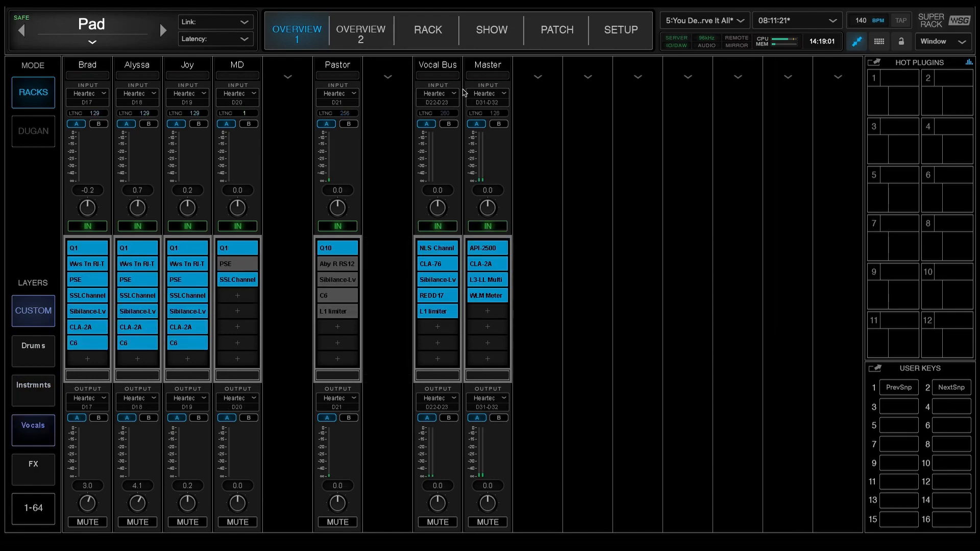
left_click(36, 468)
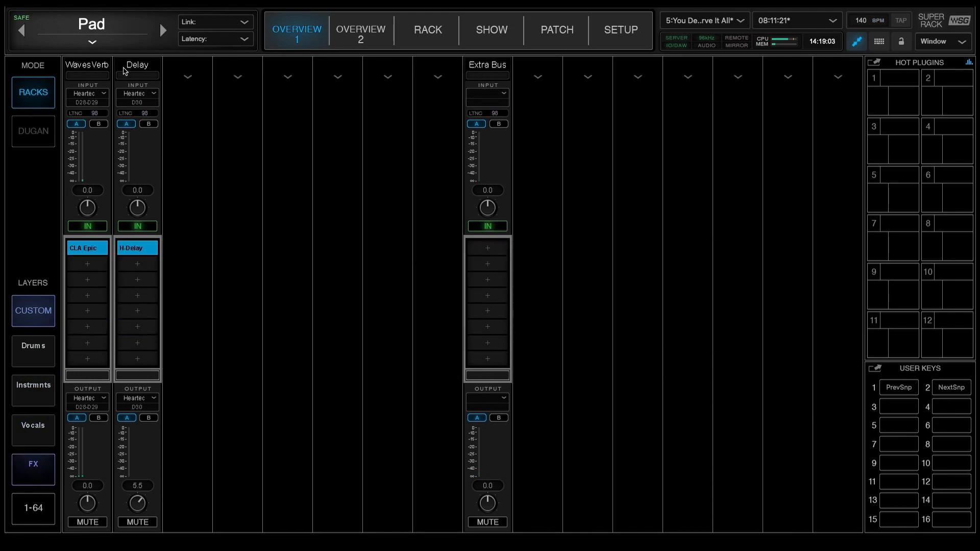
left_click(34, 361)
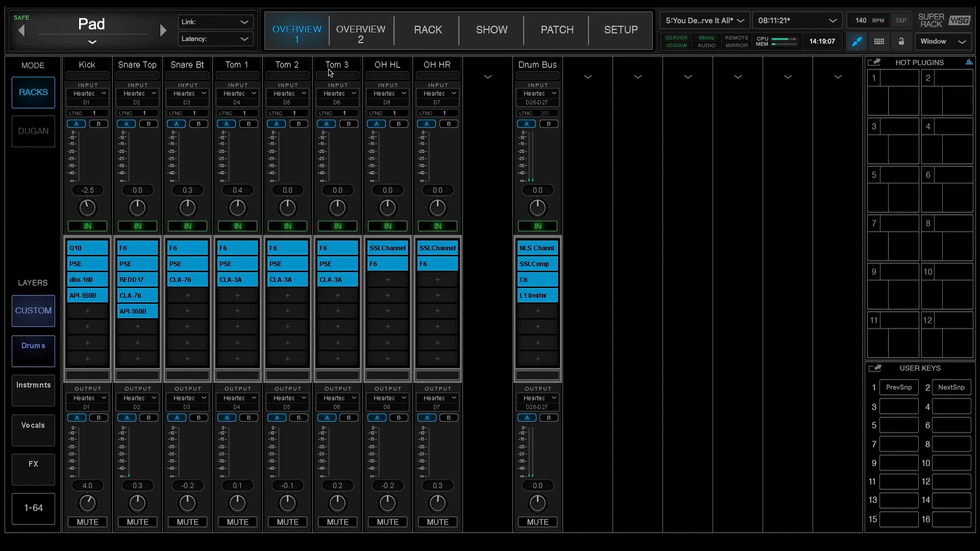
left_click(352, 38)
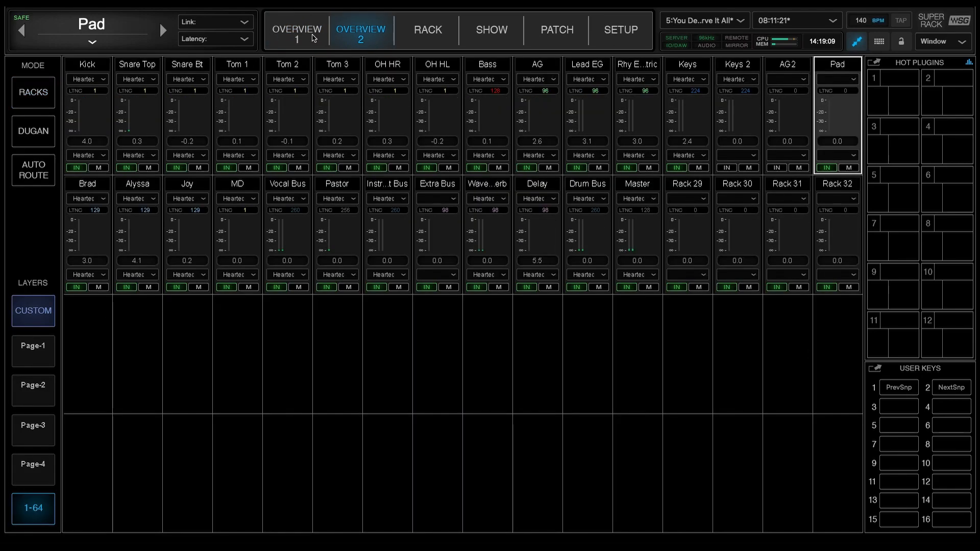
left_click(326, 31)
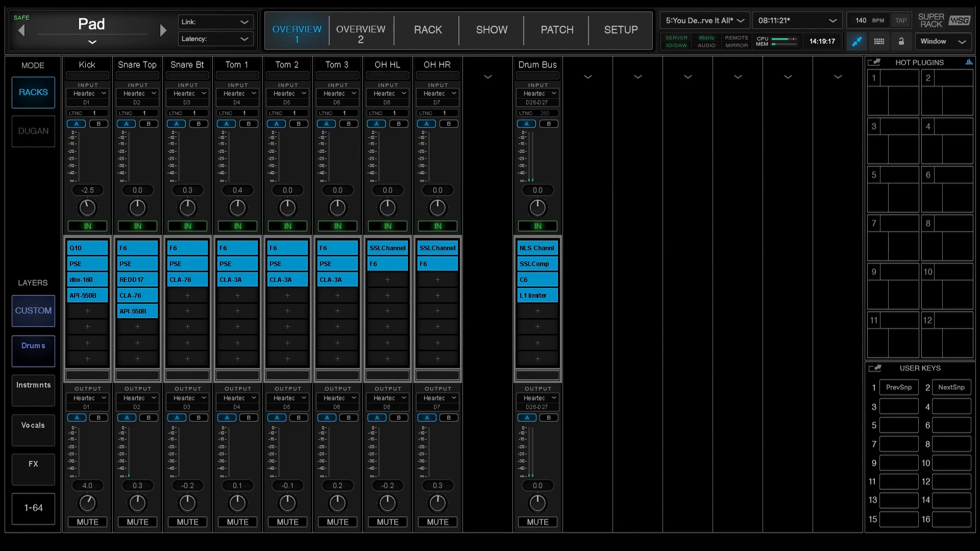
View the Kick rack's plugin chain, then select the Snare Top, Snare Bt and Kick racks in the overview
left_click(85, 71)
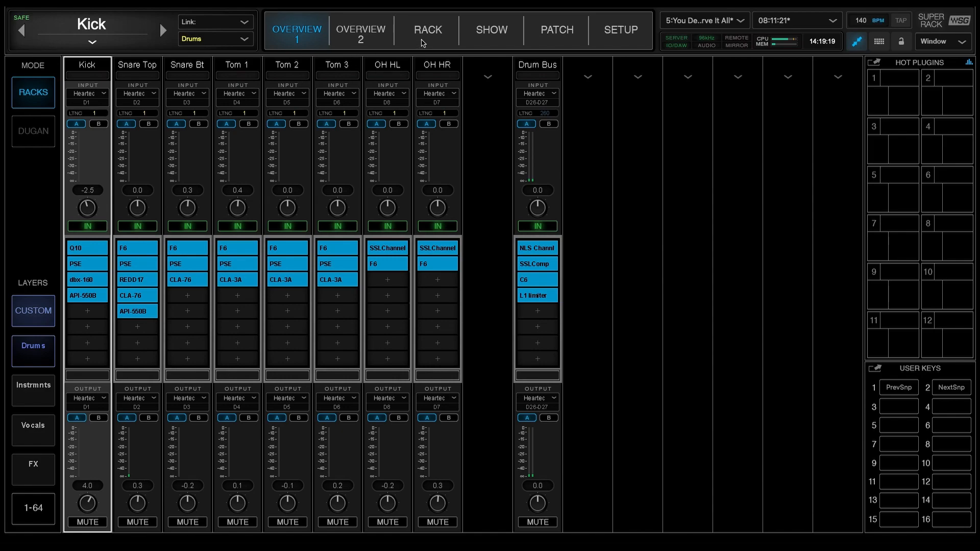
left_click(428, 31)
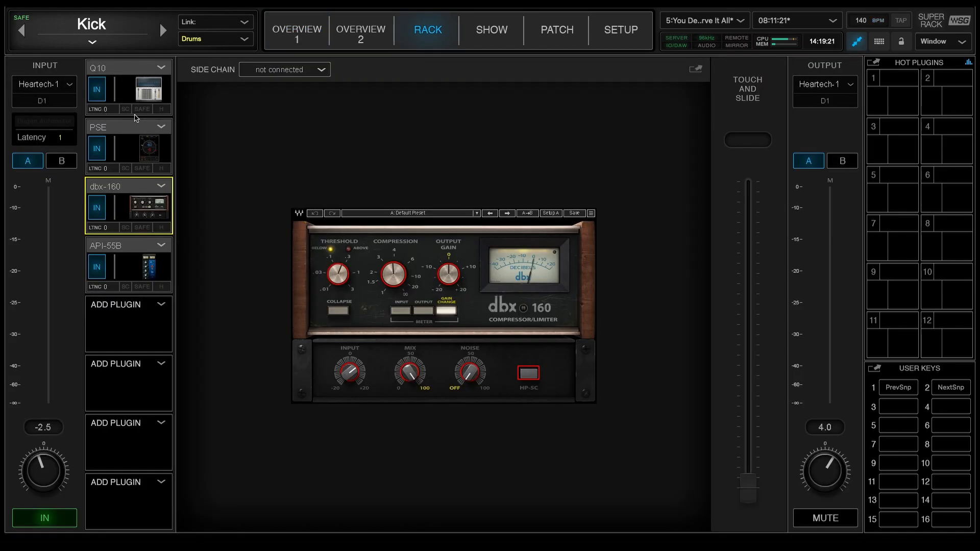
left_click(309, 43)
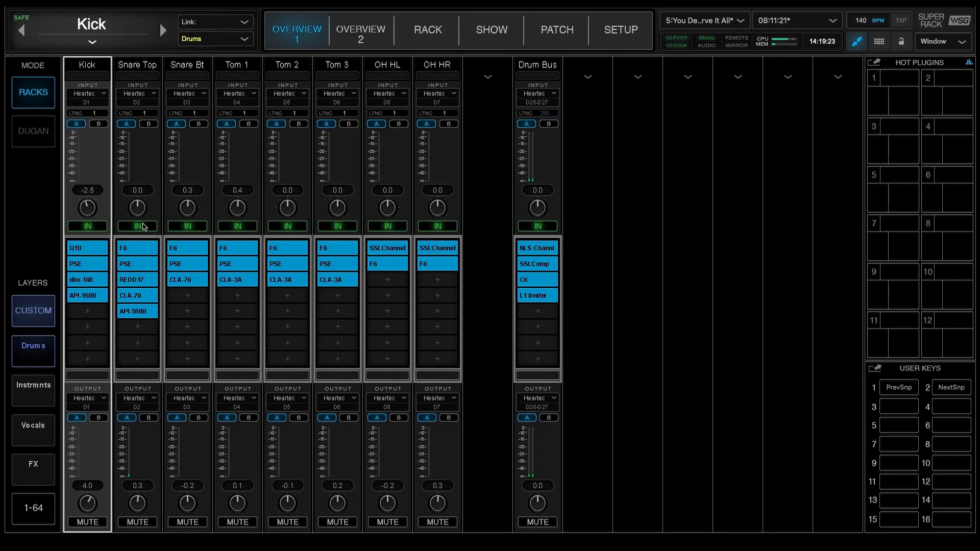
left_click(143, 65)
left_click(189, 67)
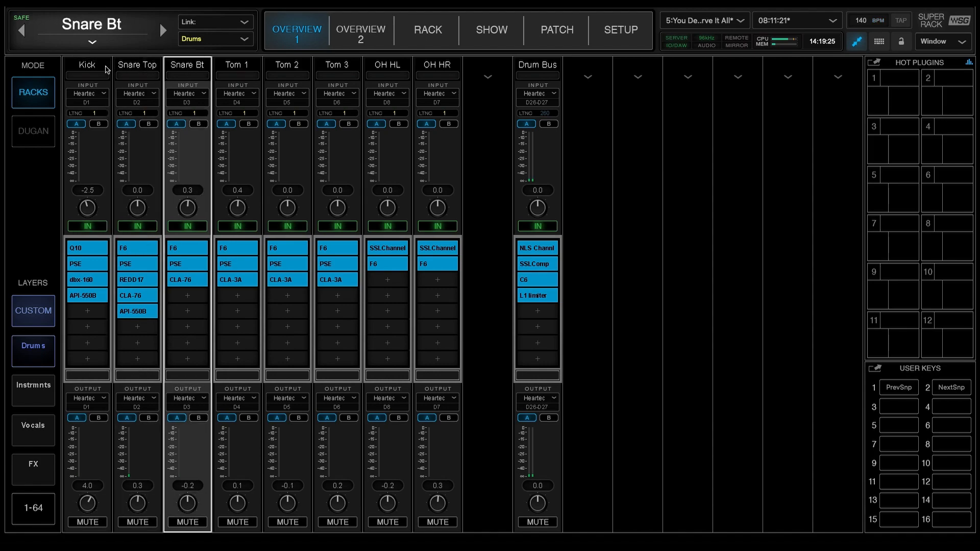
left_click(106, 68)
Examine the plug-in options of an empty slot and of the Q10 slot in the Kick rack
left_click(86, 343)
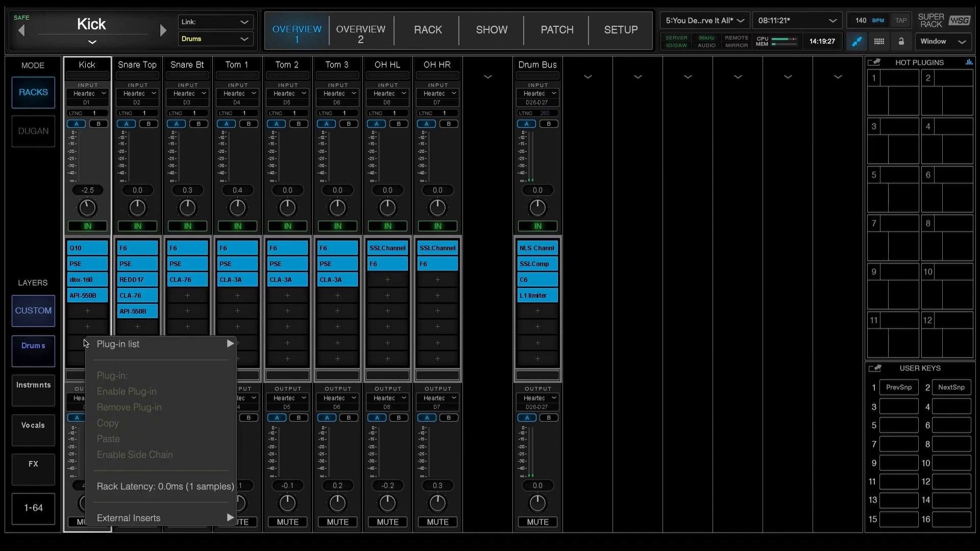
right_click(87, 251)
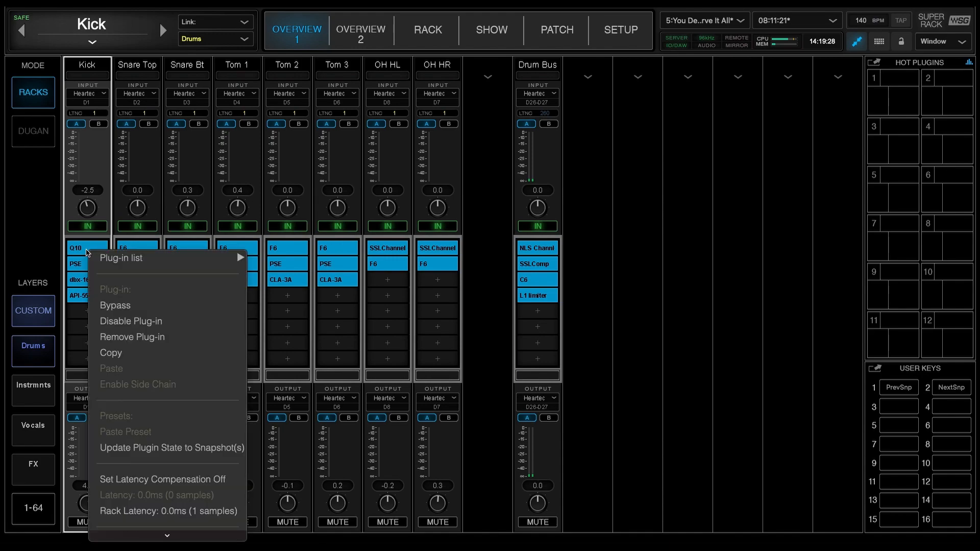
left_click(75, 355)
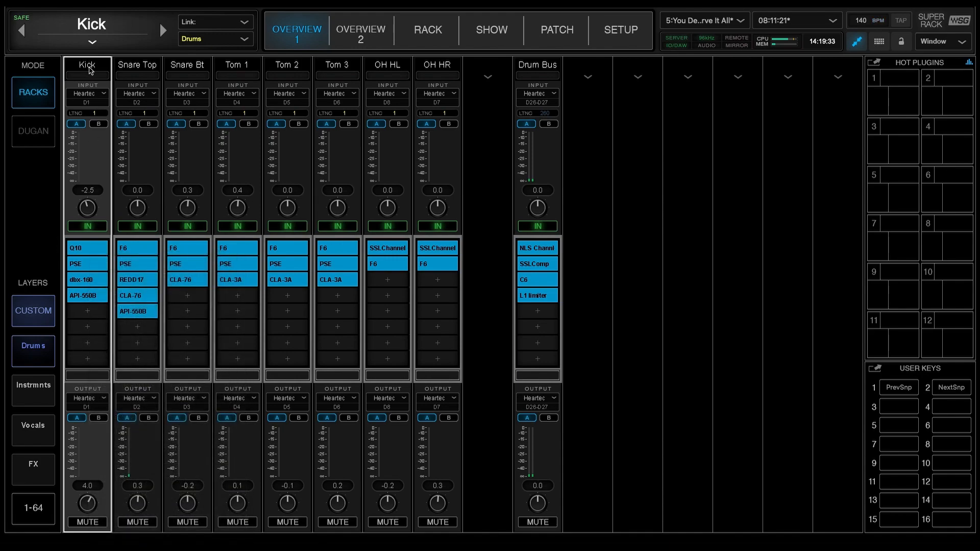
Open the Kick rack's detailed view and examine the side chain source options for the dbx-160
left_click(134, 68)
left_click(97, 68)
left_click(433, 35)
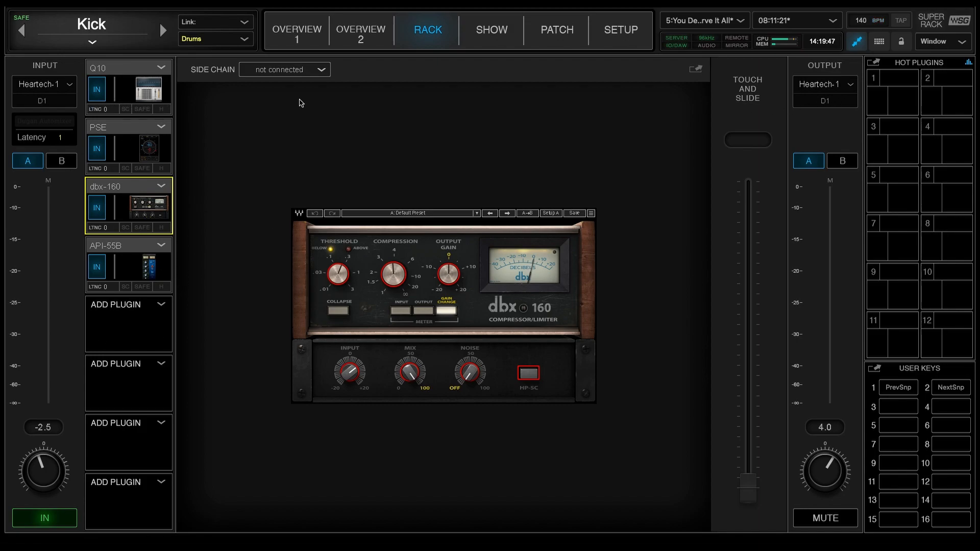
left_click(317, 76)
left_click(269, 132)
View the Q10, PSE, dbx-160 and API-55B plugin interfaces in turn in the Kick rack
left_click(147, 98)
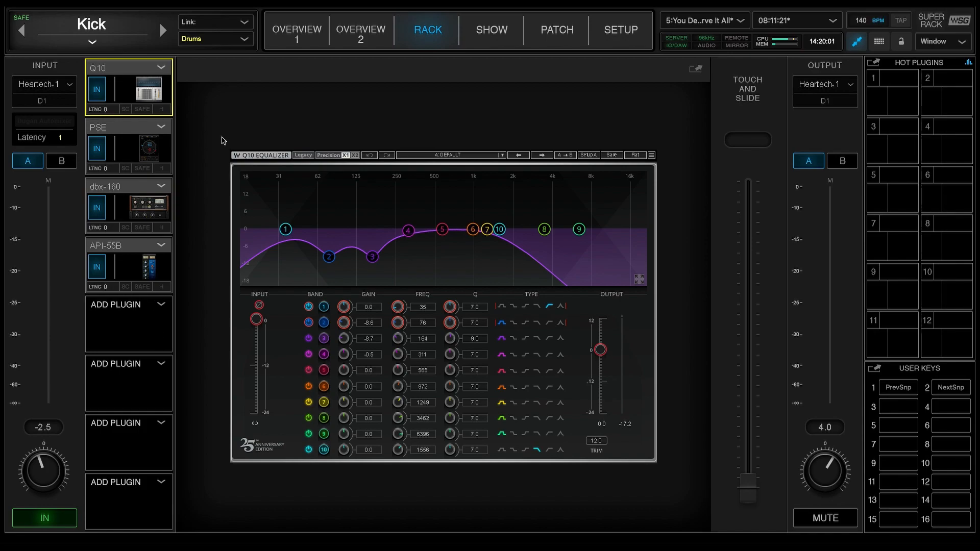
left_click(139, 151)
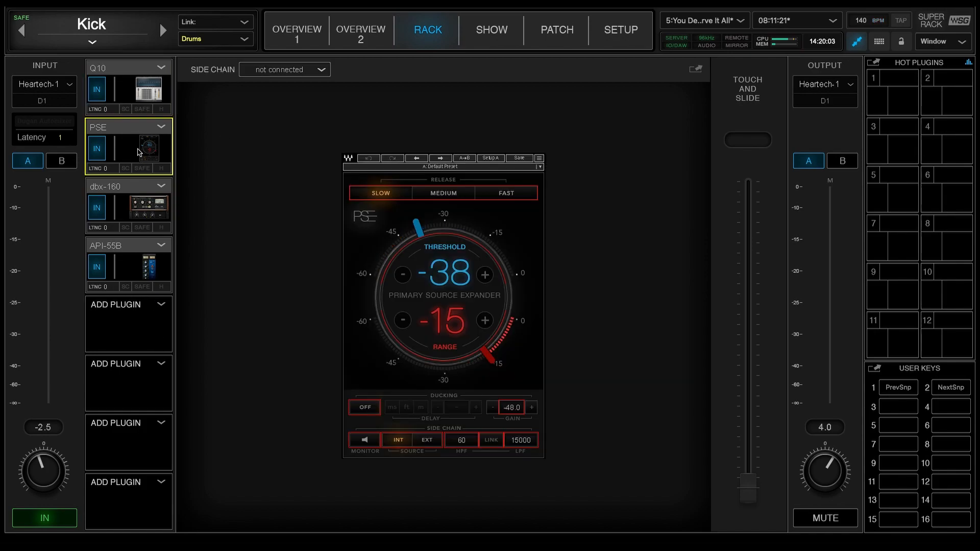
left_click(144, 221)
left_click(149, 276)
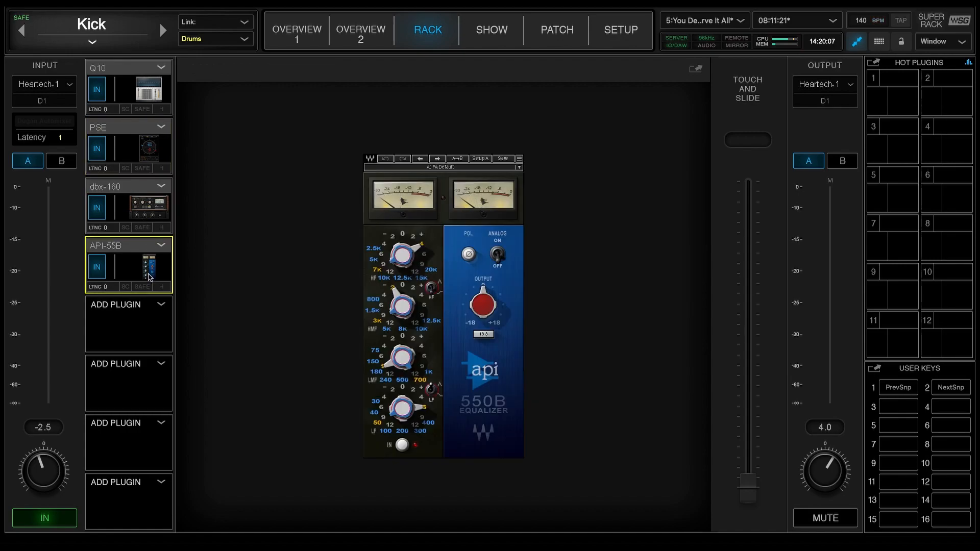
Examine the plug-in list categories for the first empty slot below the API-55B in the Kick rack
left_click(161, 307)
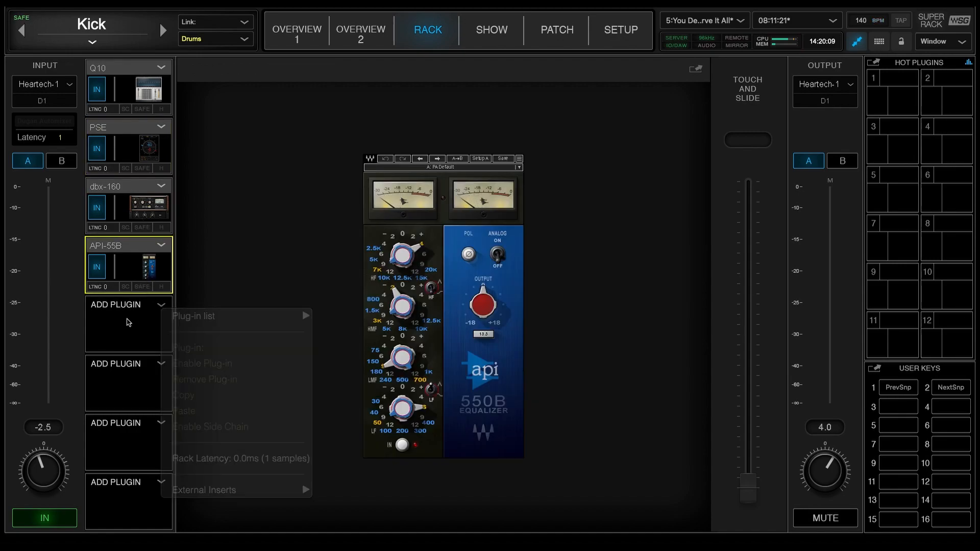
left_click(162, 306)
mouse_move(187, 313)
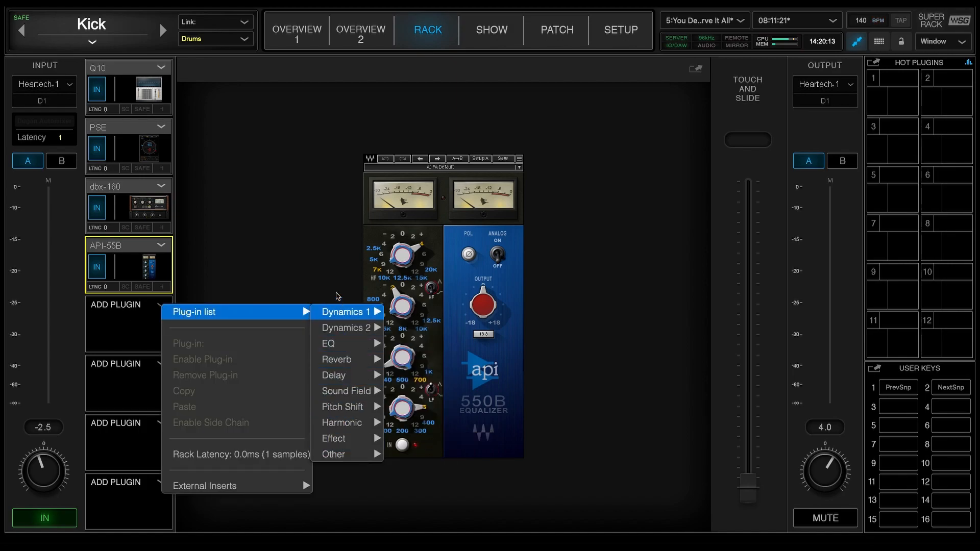
left_click(284, 233)
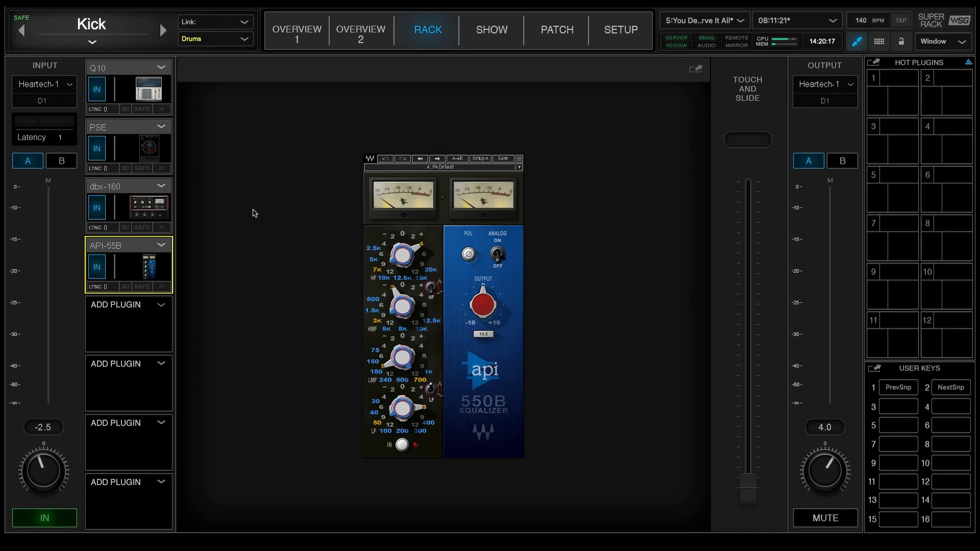
mouse_move(128, 264)
left_mouse_down()
mouse_move(140, 339)
mouse_move(148, 268)
left_mouse_up()
Examine the link group and latency group options available for the Kick rack
left_click(215, 27)
left_click(382, 103)
left_click(214, 28)
left_click(367, 113)
left_click(206, 44)
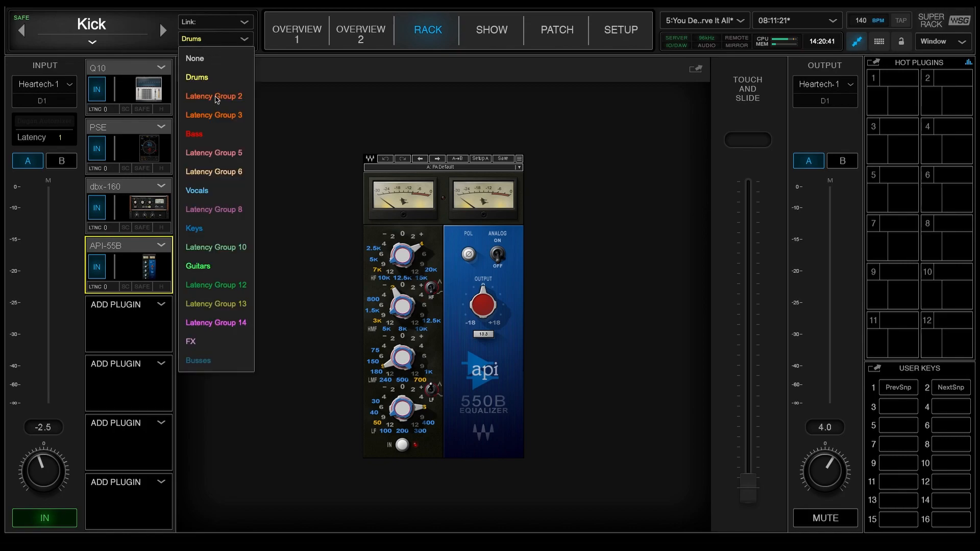
left_click(340, 113)
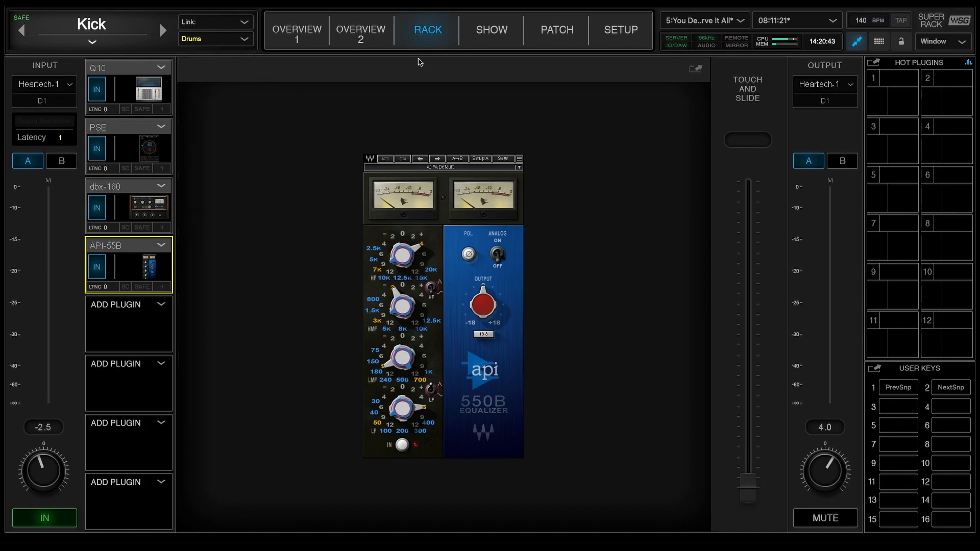
Look through the show and setup pages, then examine the racks' latency group assignments in the patch page
left_click(500, 38)
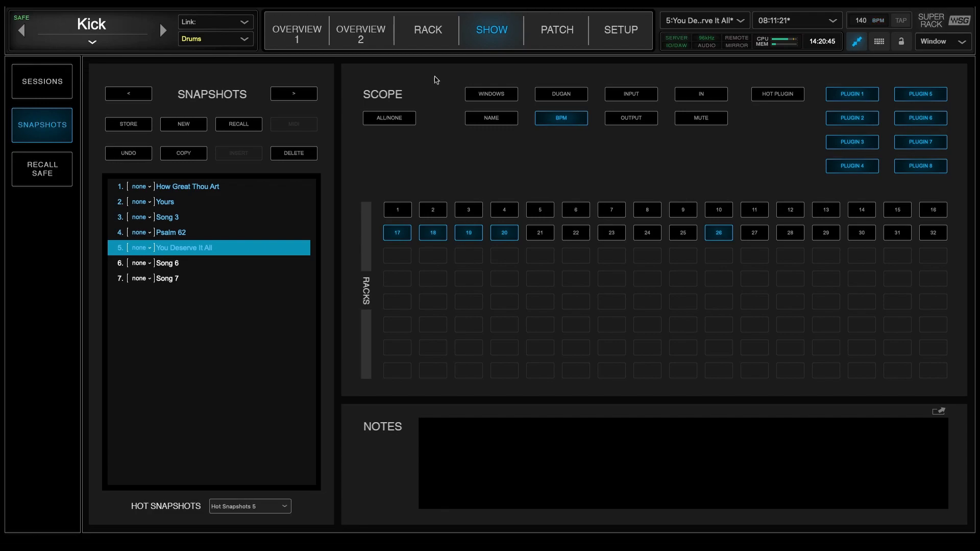
left_click(609, 45)
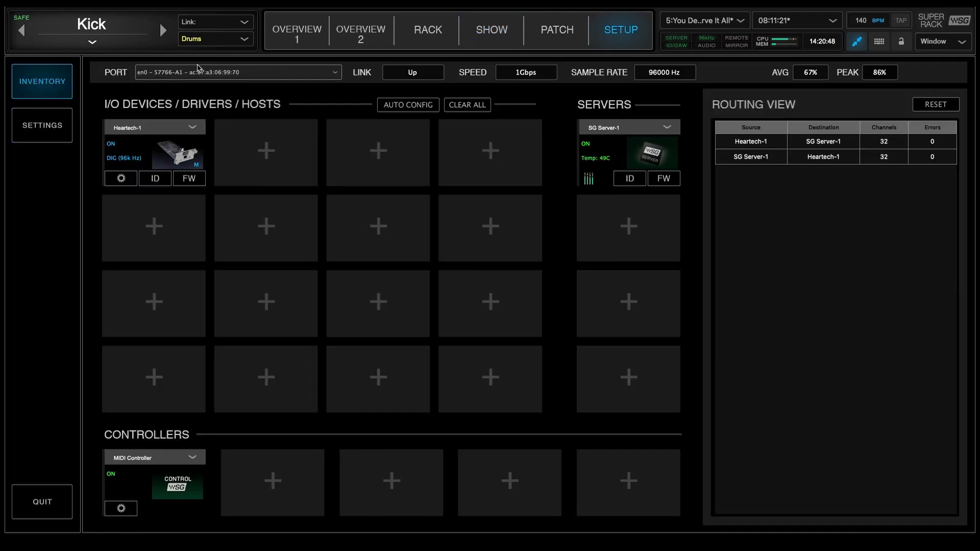
left_click(40, 131)
left_click(36, 84)
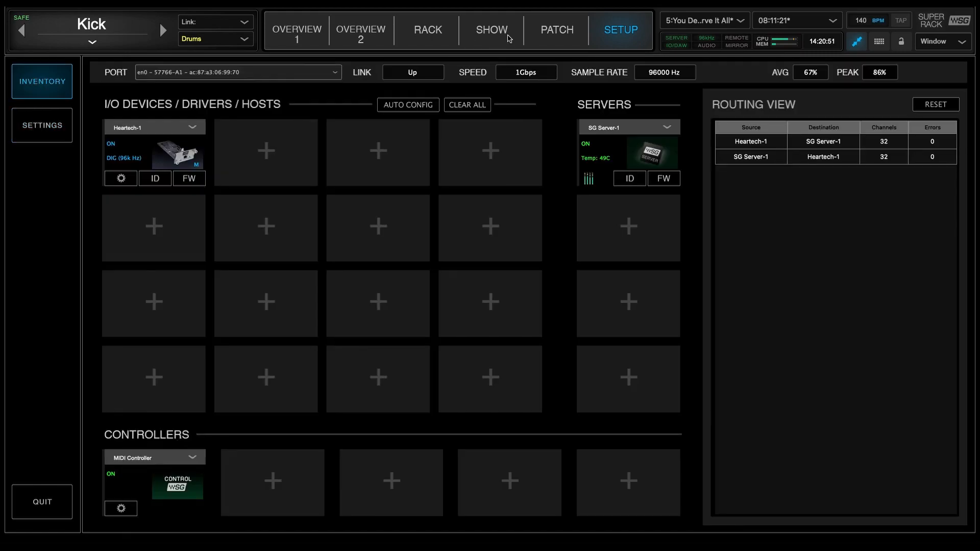
left_click(558, 36)
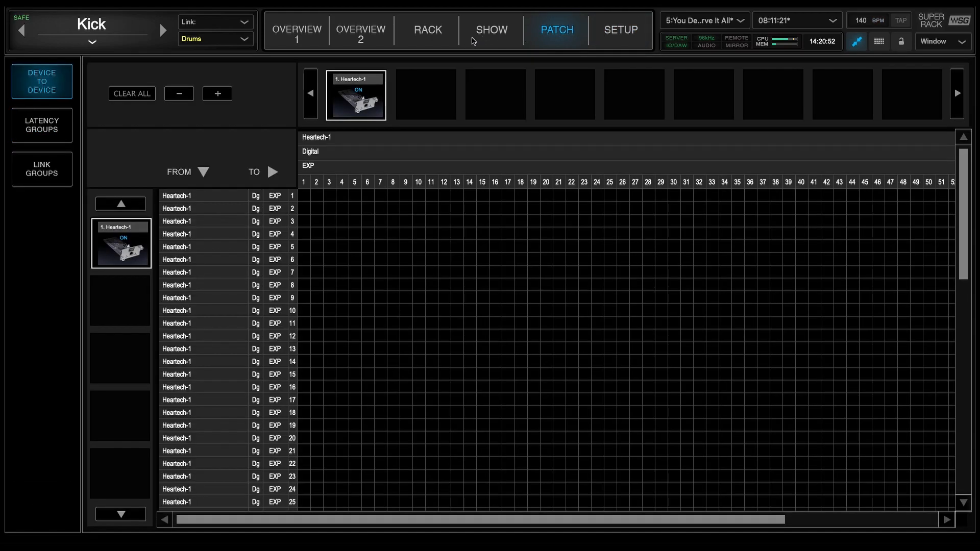
left_click(41, 130)
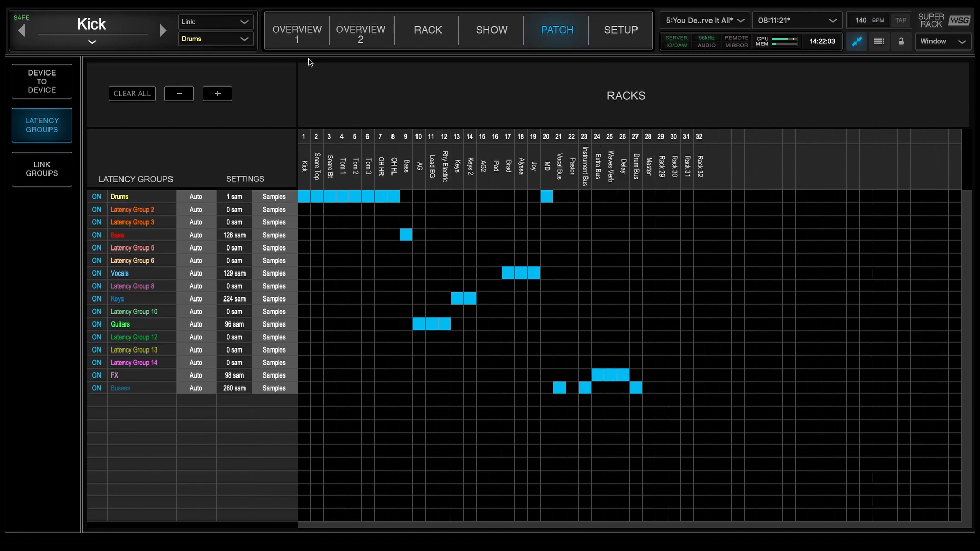
Return to Overview 1 and select the Drums layer's racks one by one to check their latency groups
left_click(302, 40)
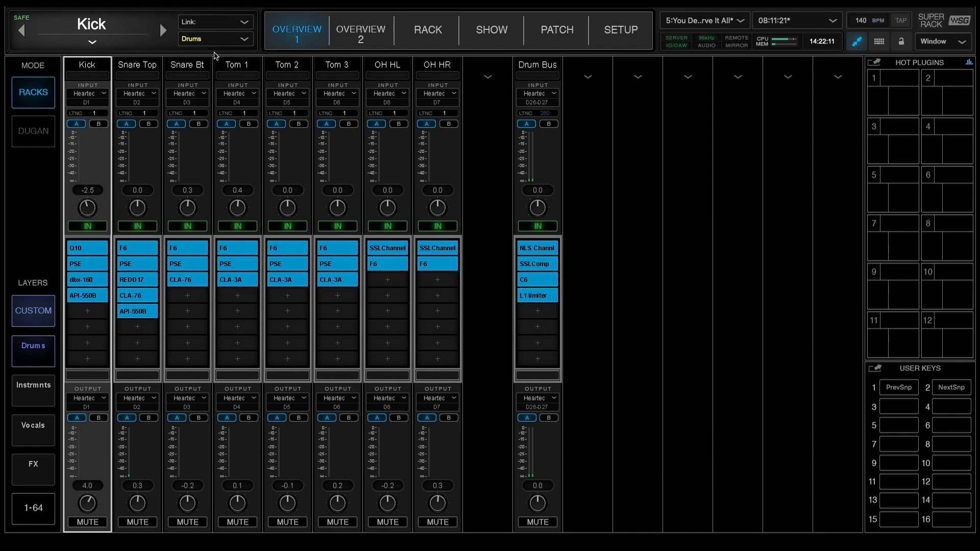
left_click(147, 65)
left_click(188, 66)
left_click(94, 68)
left_click(156, 68)
left_click(194, 68)
left_click(245, 68)
left_click(299, 68)
left_click(345, 69)
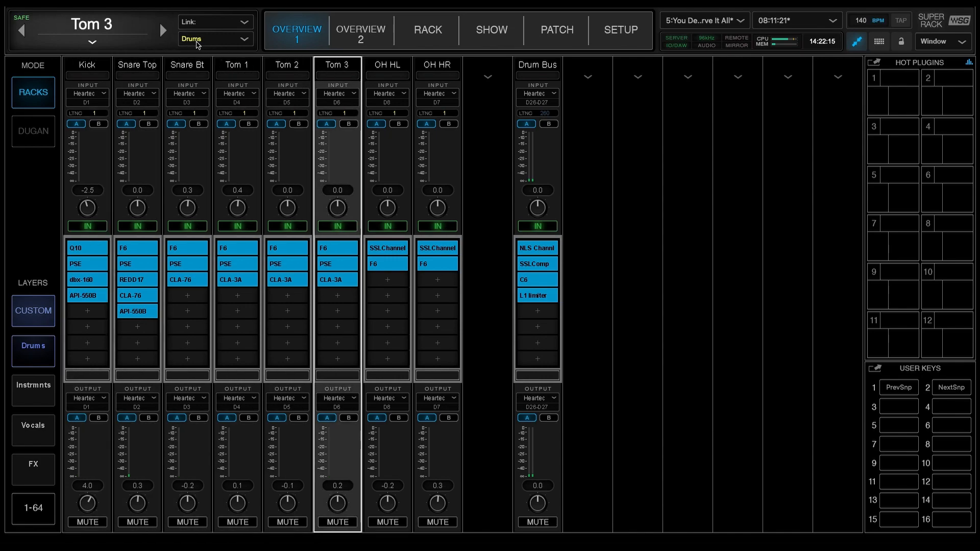
left_click(378, 69)
left_click(437, 68)
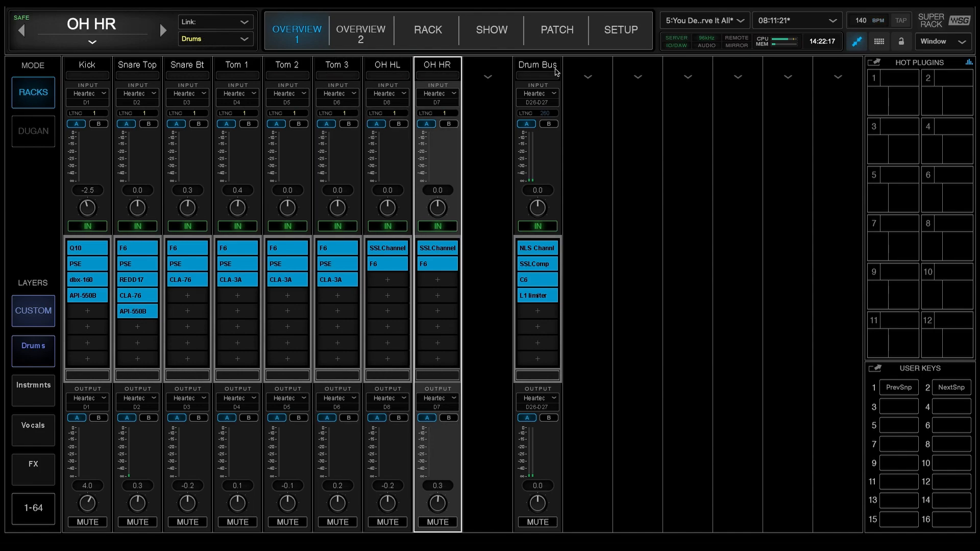
left_click(555, 70)
left_click(78, 71)
left_click(155, 69)
left_click(207, 66)
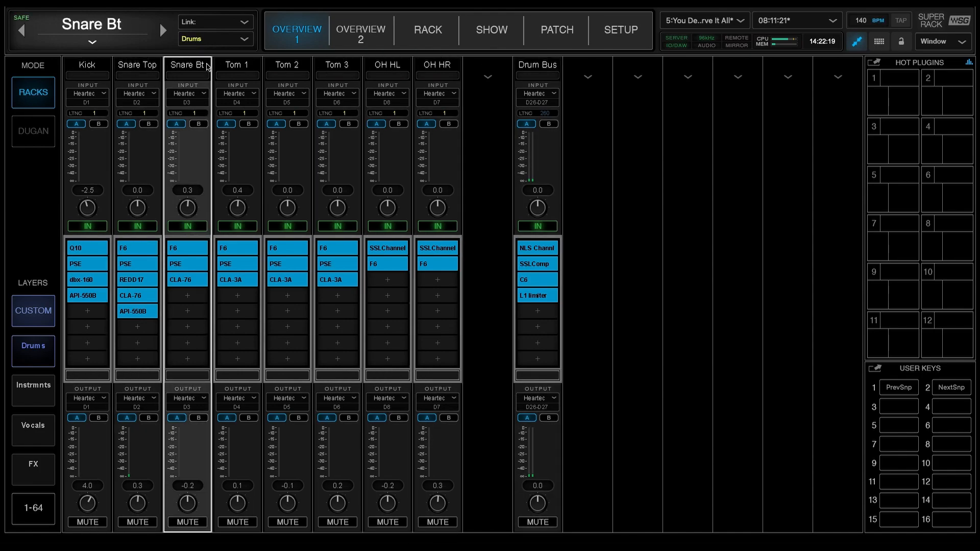
left_click(247, 68)
Check the latency groups of the Lead EG, AG, RhyElectric, Bass, Keys, Keys 2 and AG2 racks in the Instrmnts layer
left_click(32, 393)
left_click(134, 67)
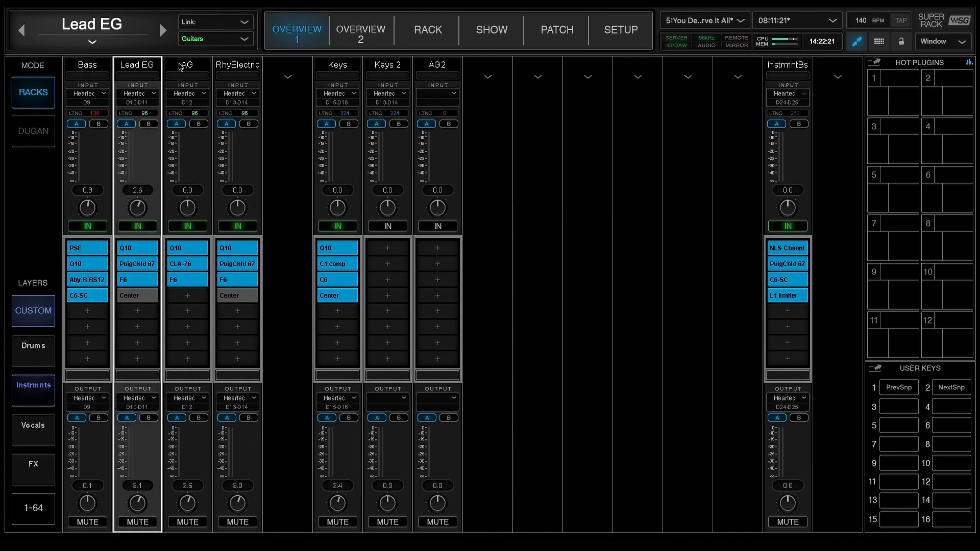
left_click(180, 66)
left_click(240, 66)
left_click(95, 66)
left_click(351, 71)
left_click(392, 75)
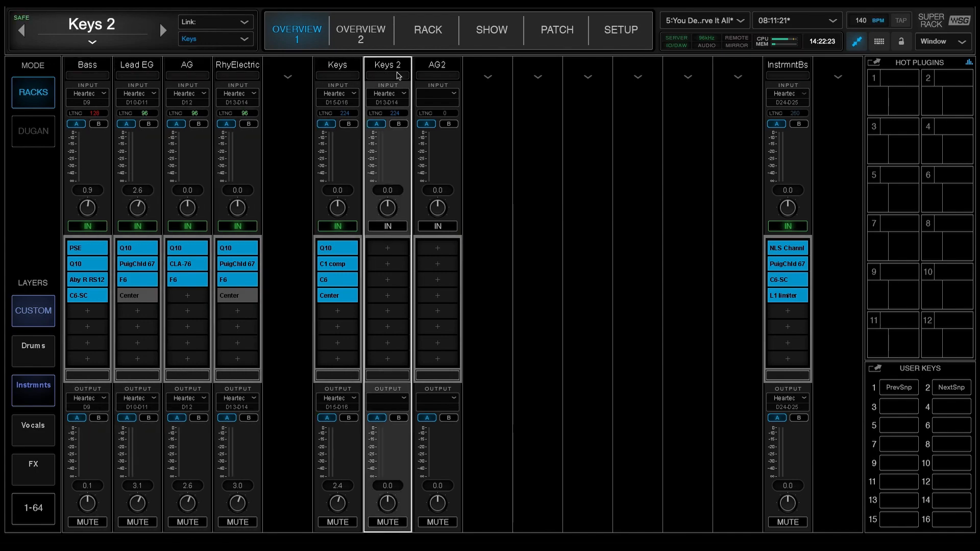
left_click(430, 68)
left_click(87, 72)
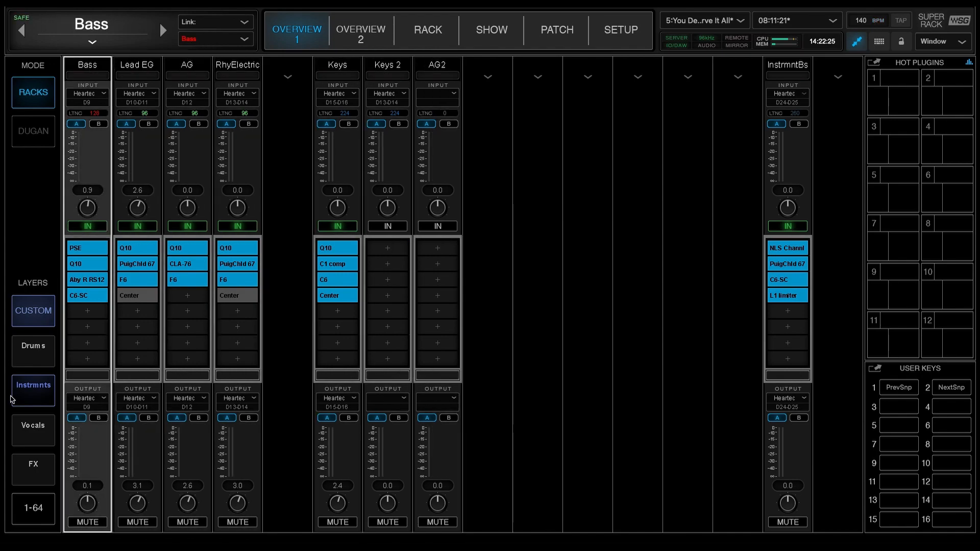
Check the latency groups of the singers' racks and the MD rack in the Vocals layer, then return to the Instrmnts layer
left_click(36, 434)
left_click(104, 62)
left_click(136, 66)
left_click(187, 67)
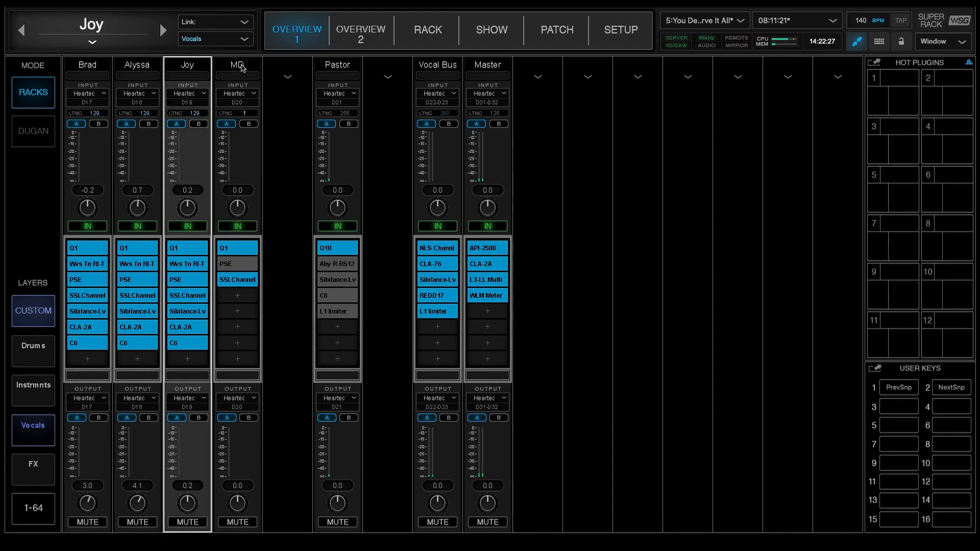
left_click(217, 103)
left_click(33, 385)
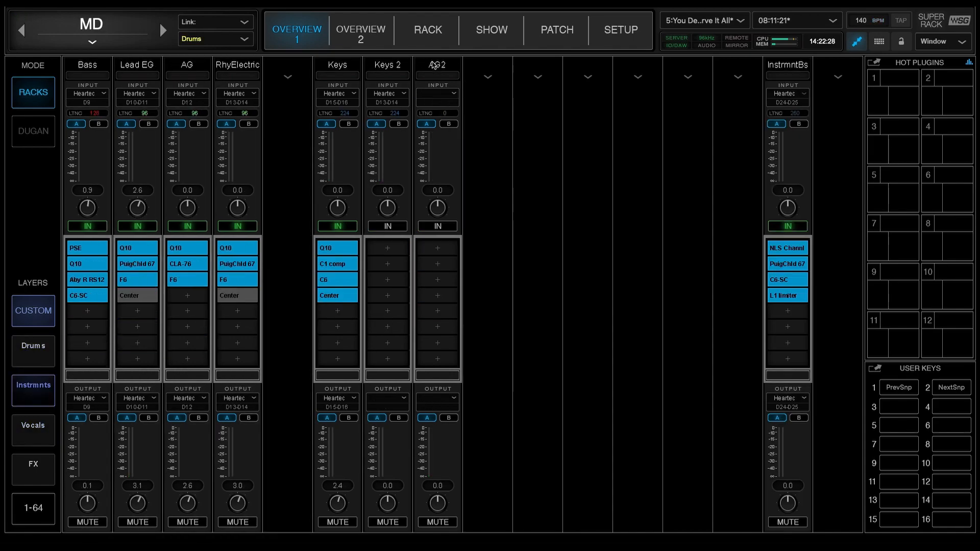
View the show's sessions, snapshots and recall safe pages, returning to the snapshots
left_click(484, 42)
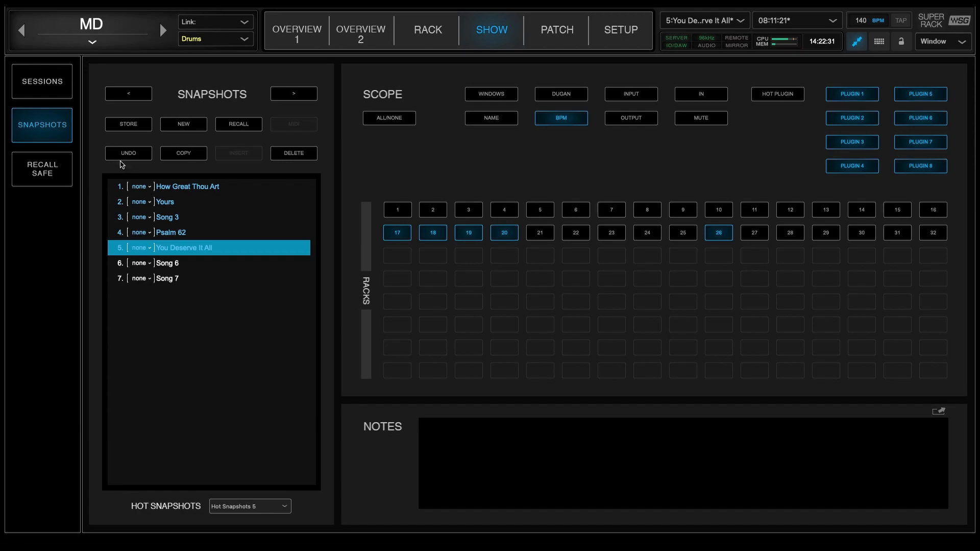
left_click(36, 93)
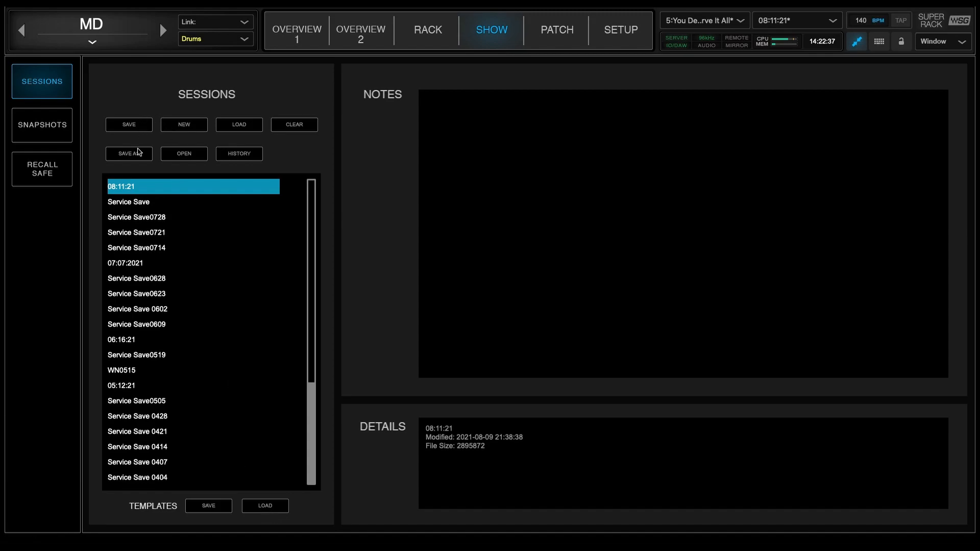
left_click(46, 119)
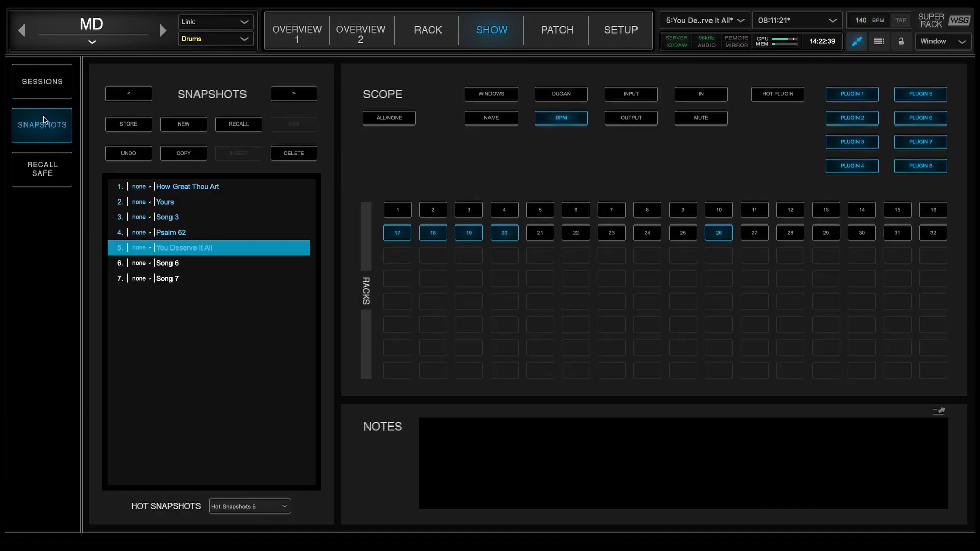
left_click(39, 177)
left_click(36, 122)
Browse the snapshots from How Great Thou Art through You Deserve It All and back to How Great Thou Art
left_click(188, 190)
left_click(187, 201)
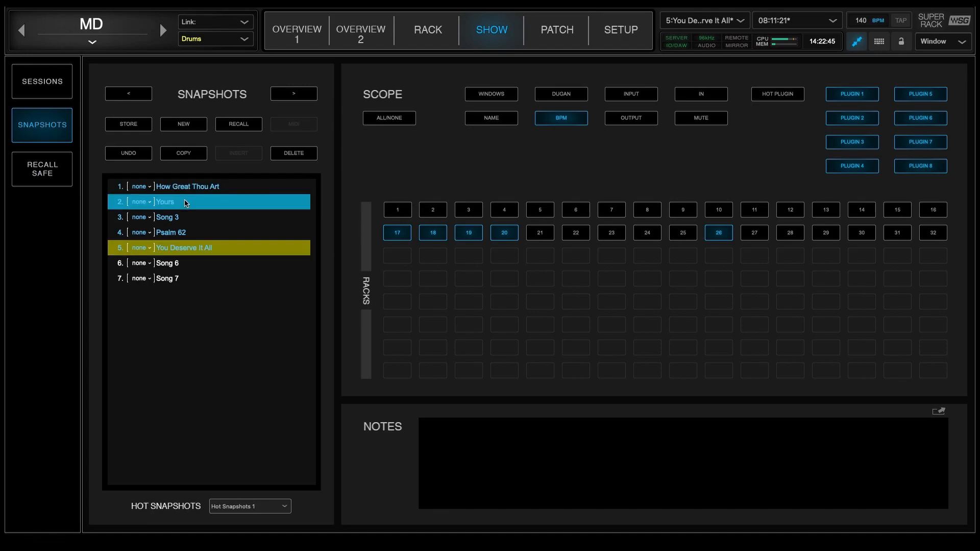
left_click(180, 232)
left_click(180, 247)
left_click(178, 217)
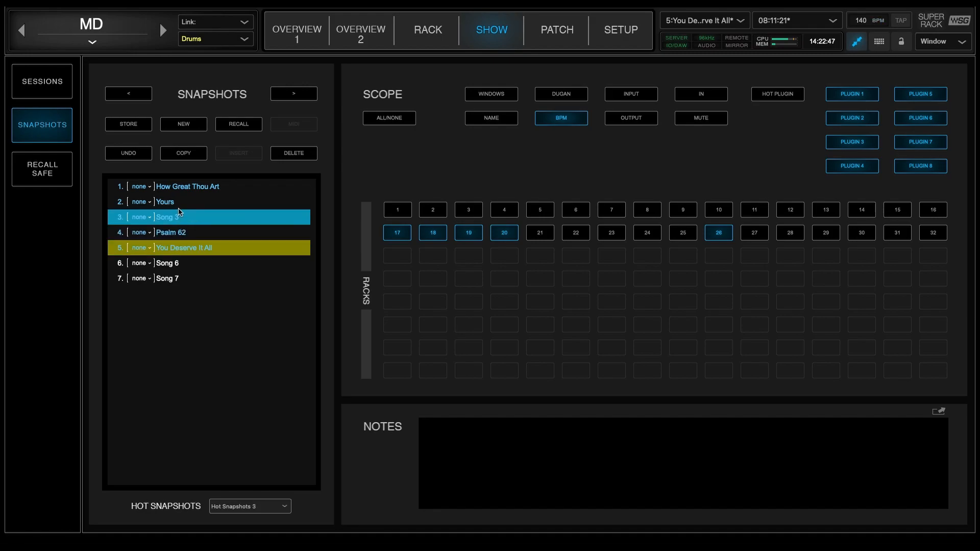
left_click(178, 202)
left_click(177, 187)
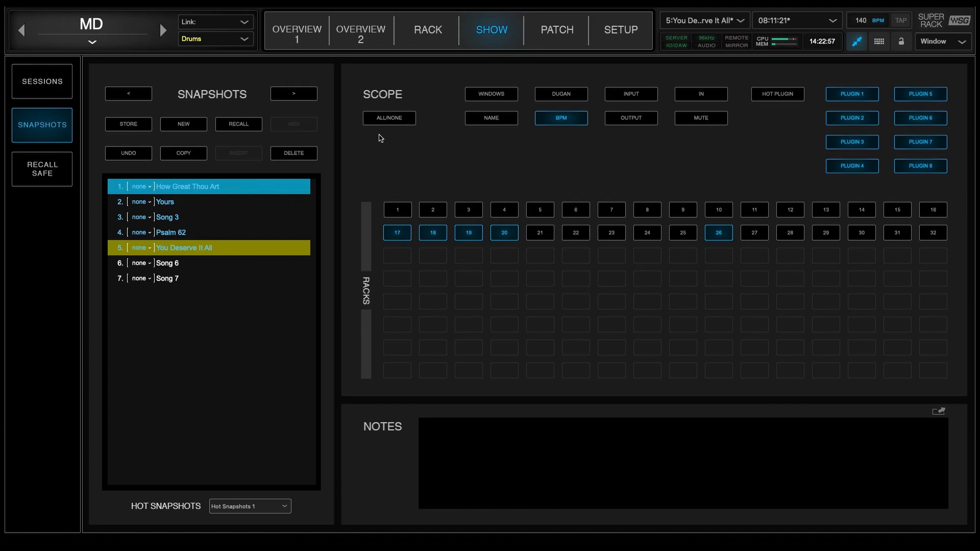
Switch Overview 1 from the custom layers to racks 1-16, then view racks 17-32
left_click(301, 40)
left_click(33, 321)
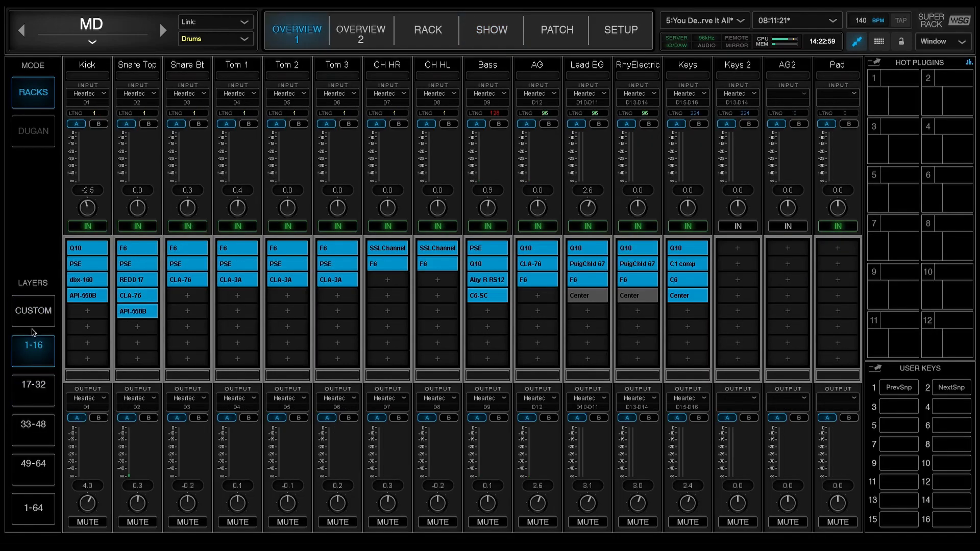
left_click(34, 387)
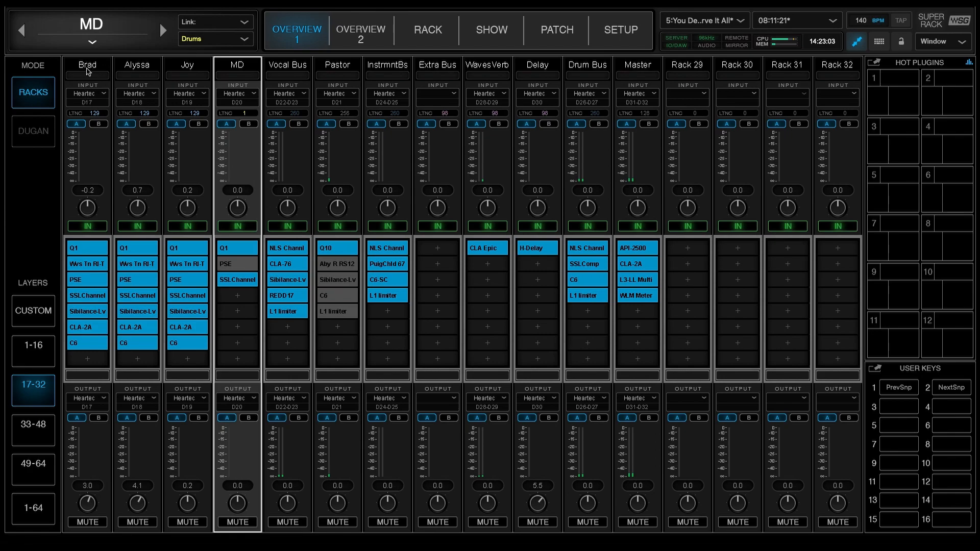
Return to the show's snapshots and select Yours, Song 3, Psalm 62 and You Deserve It All in turn
left_click(493, 35)
left_click(496, 34)
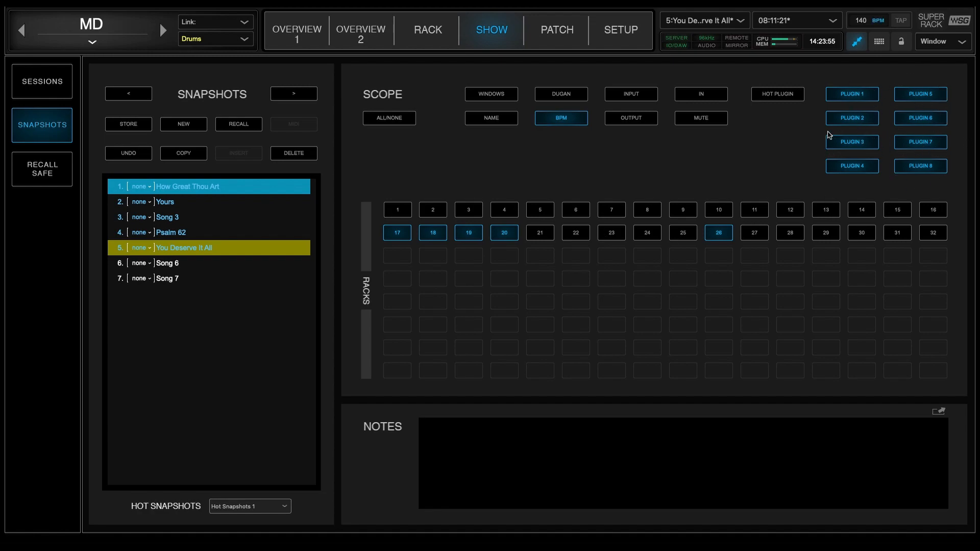
left_click(167, 204)
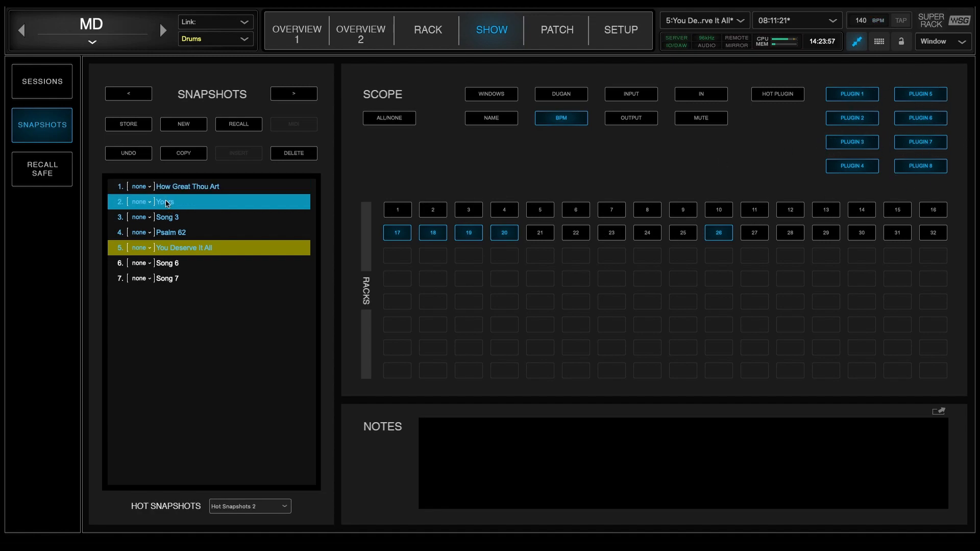
left_click(167, 222)
left_click(168, 236)
left_click(173, 249)
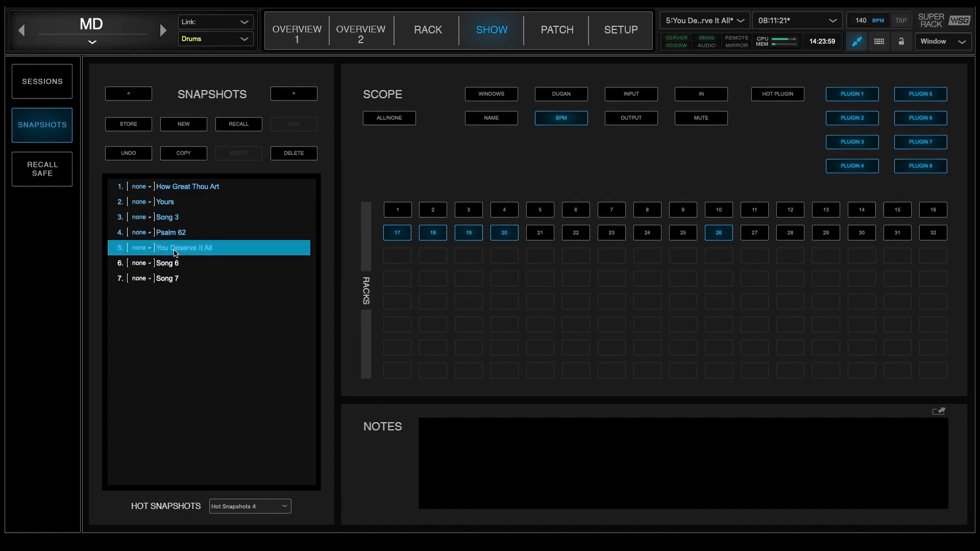
Go through the first five song snapshots once more, ending with How Great Thou Art selected
left_click(179, 192)
left_click(170, 212)
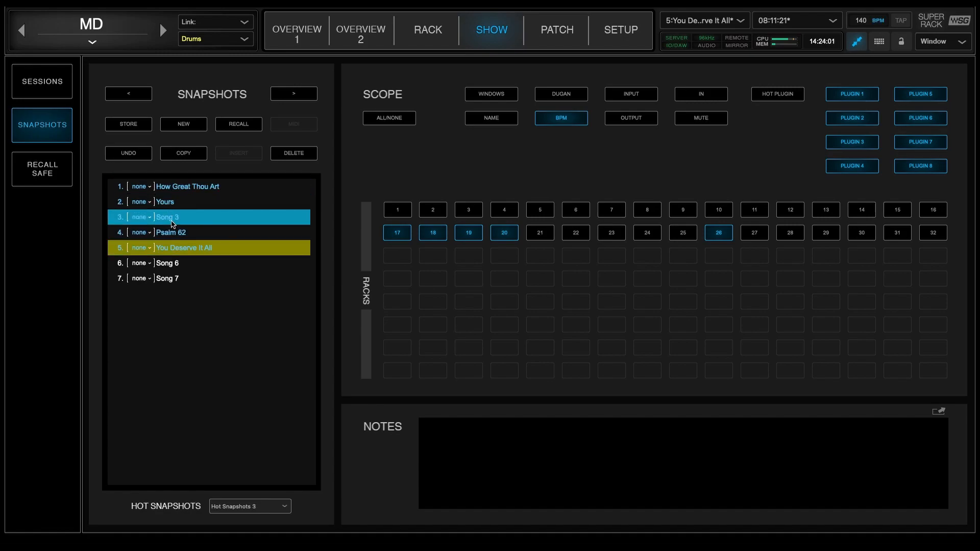
left_click(167, 190)
left_click(170, 202)
left_click(172, 234)
left_click(173, 248)
left_click(183, 190)
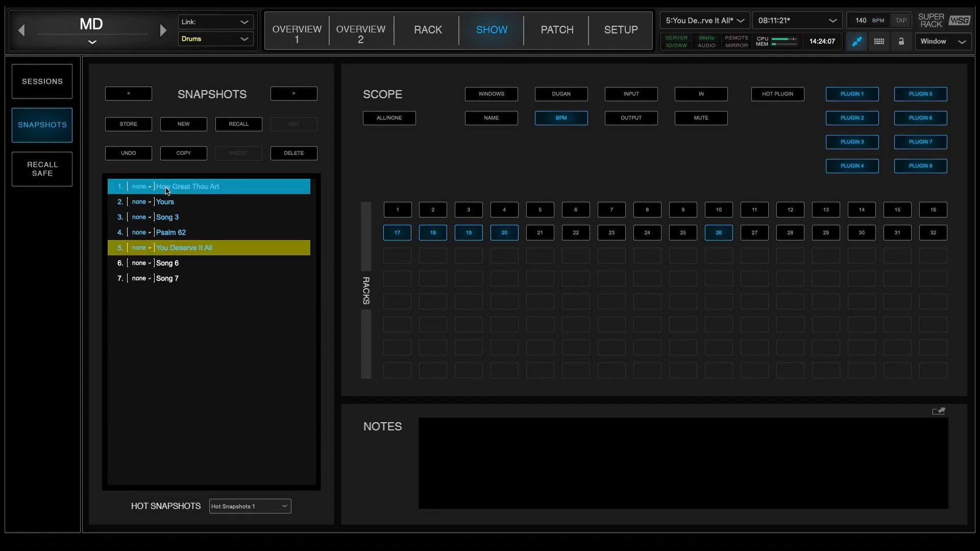
Bring up the Store Snapshot choice between the current and selected snapshot, and cancel it
left_click(682, 23)
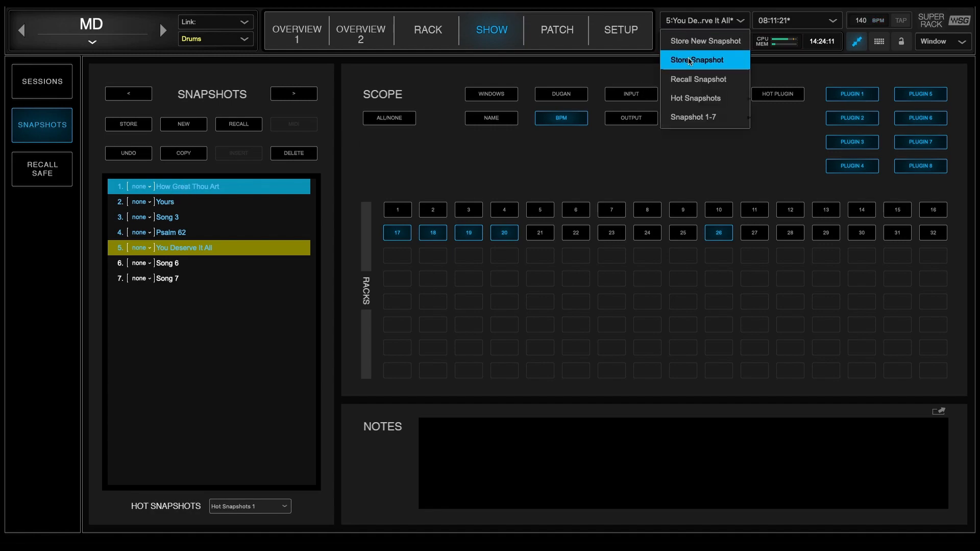
left_click(688, 61)
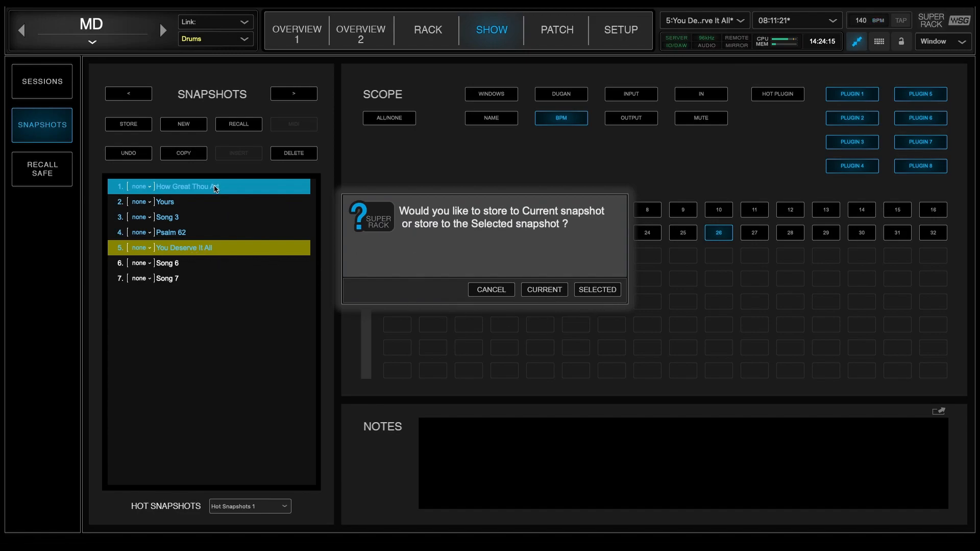
left_click(504, 292)
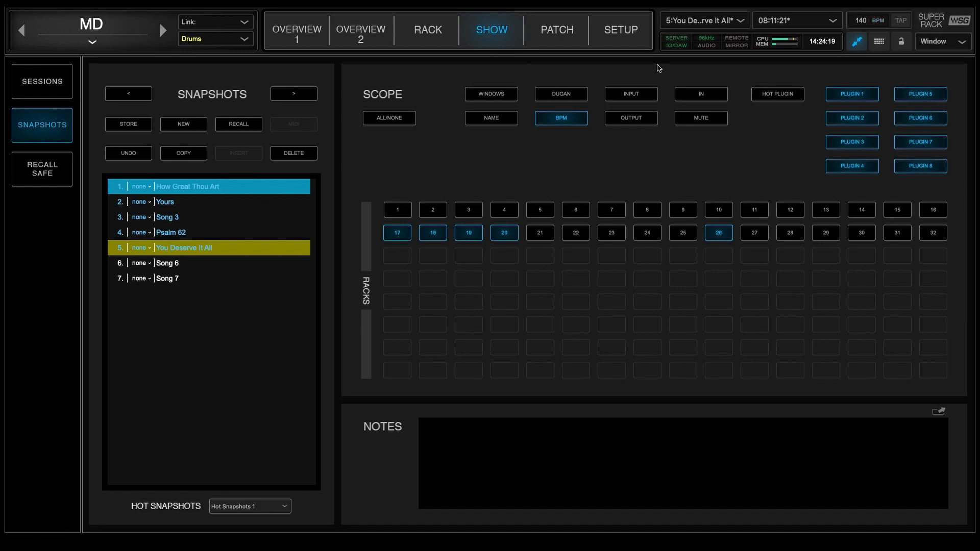
From Overview 1, step through the snapshots with the NextSnp and PrevSnp user keys, ending on How Great Thou Art
left_click(275, 40)
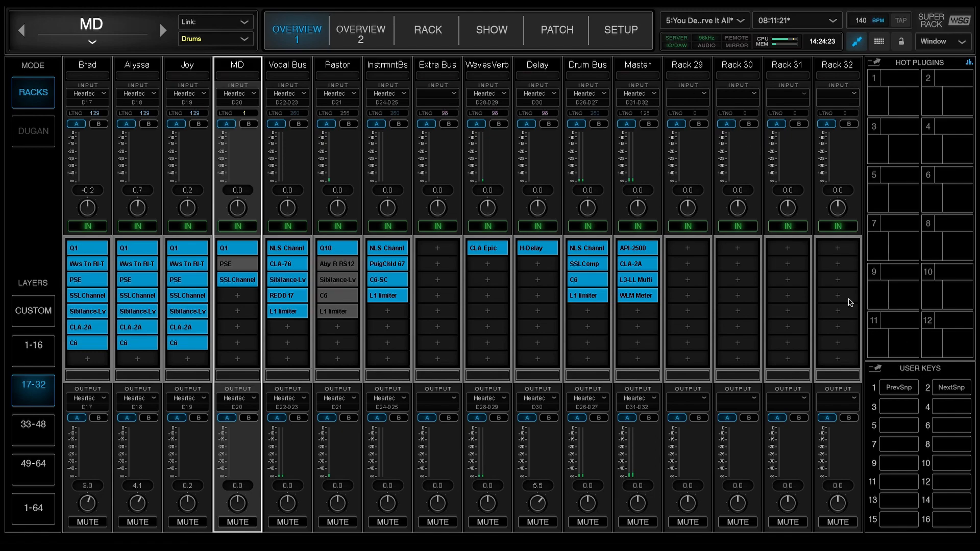
left_click(951, 389)
left_click(903, 392)
left_click(903, 393)
left_click(903, 393)
left_click(903, 393)
Select the first vocalist's rack (rack 17) and compare its plugin chain with the snapshot scope, returning to Overview 1
left_click(73, 64)
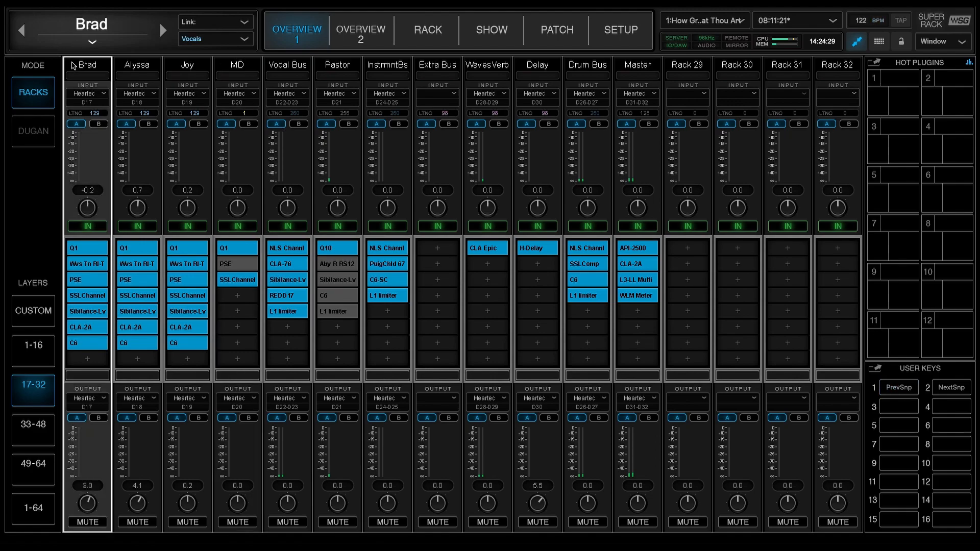
left_click(423, 40)
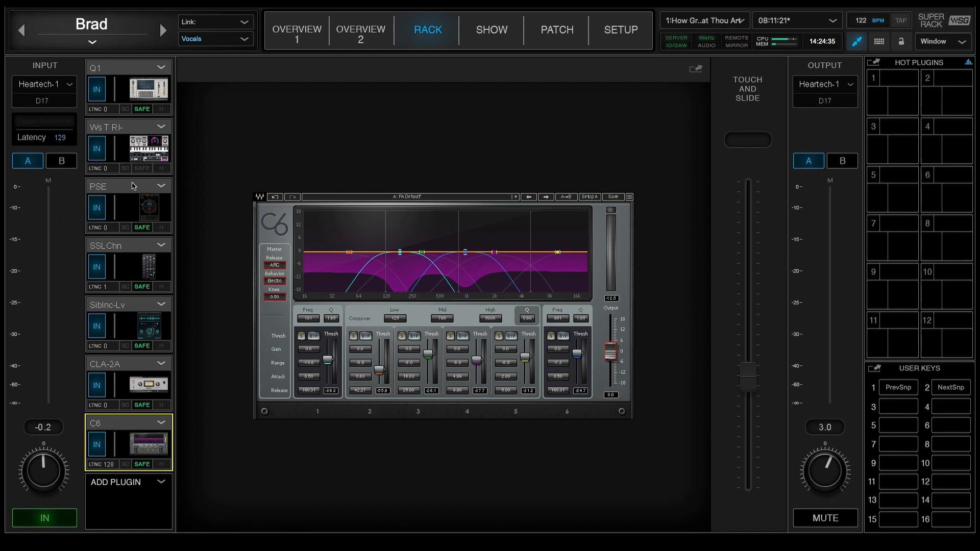
left_click(506, 23)
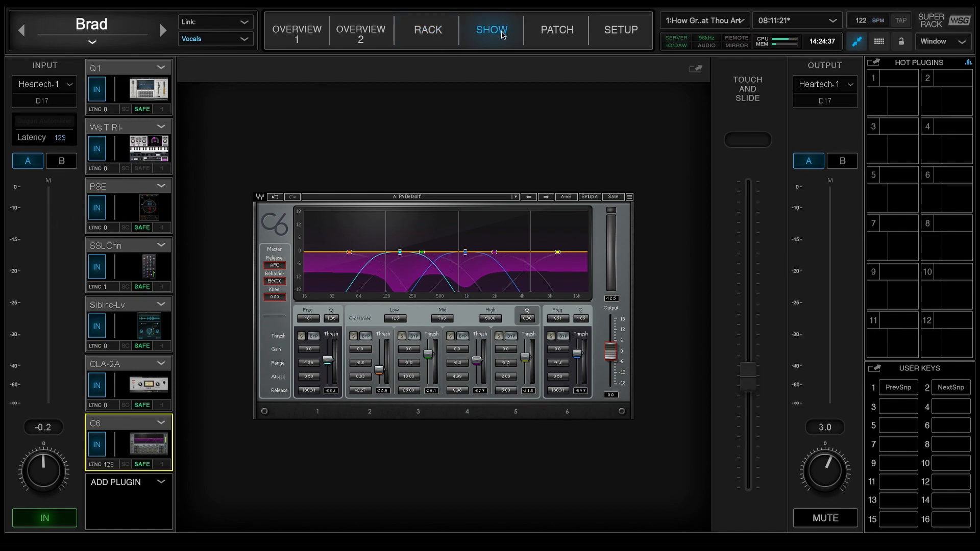
left_click(297, 31)
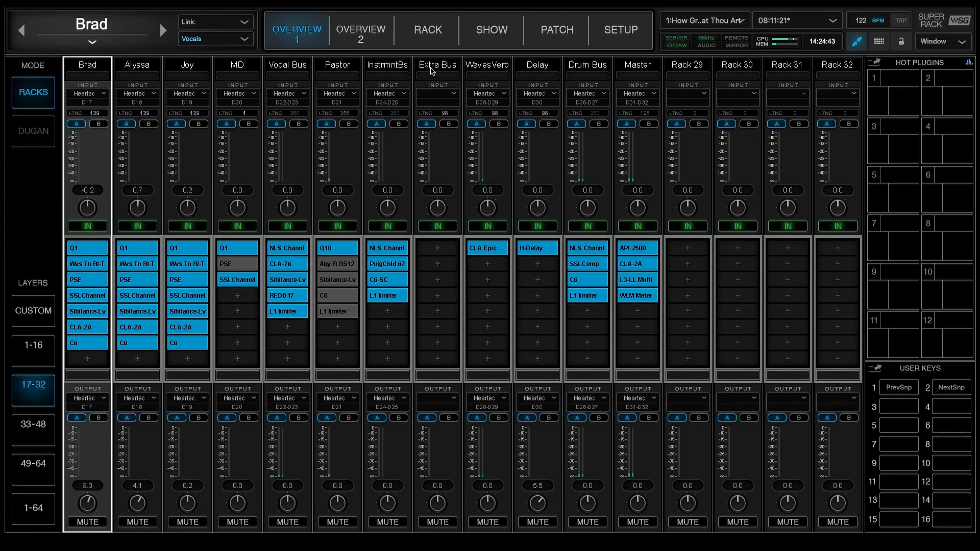
left_click(427, 34)
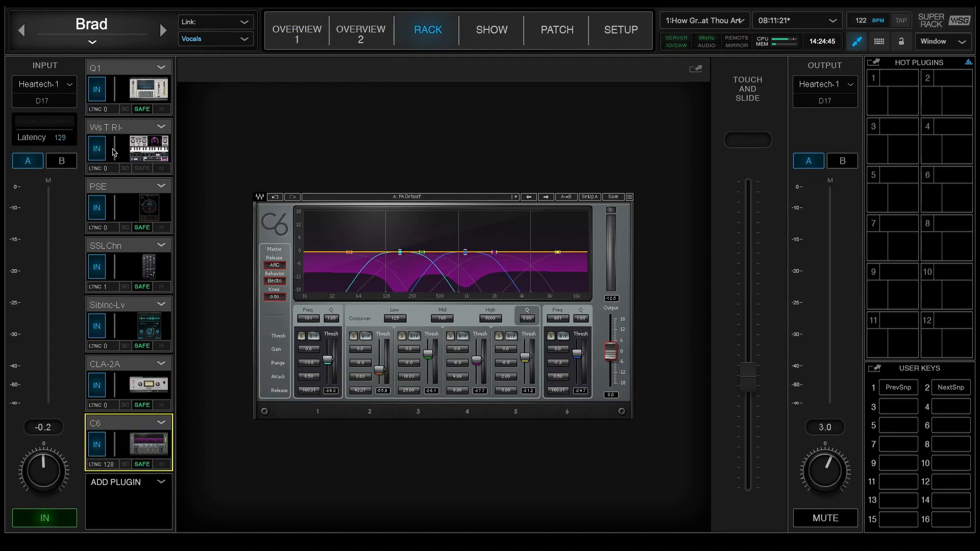
left_click(492, 43)
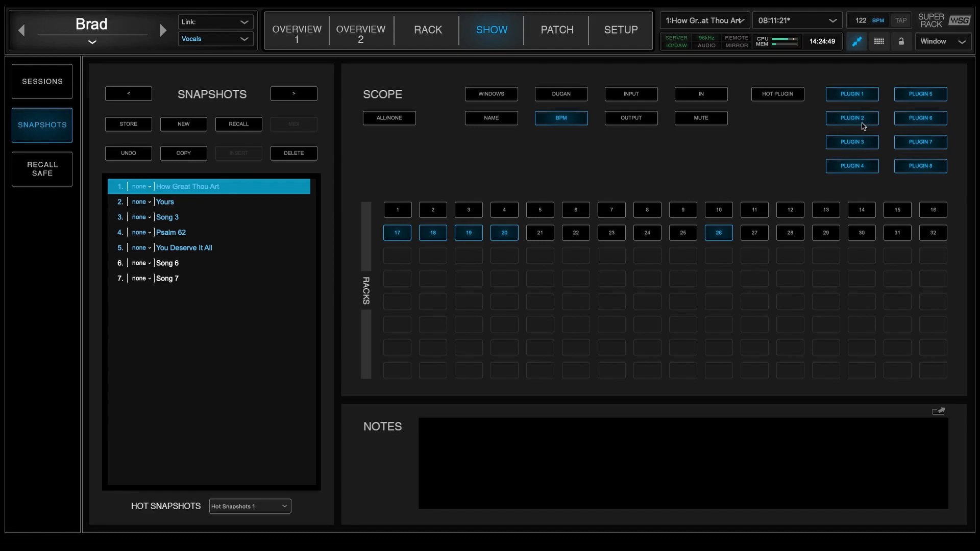
left_click(298, 41)
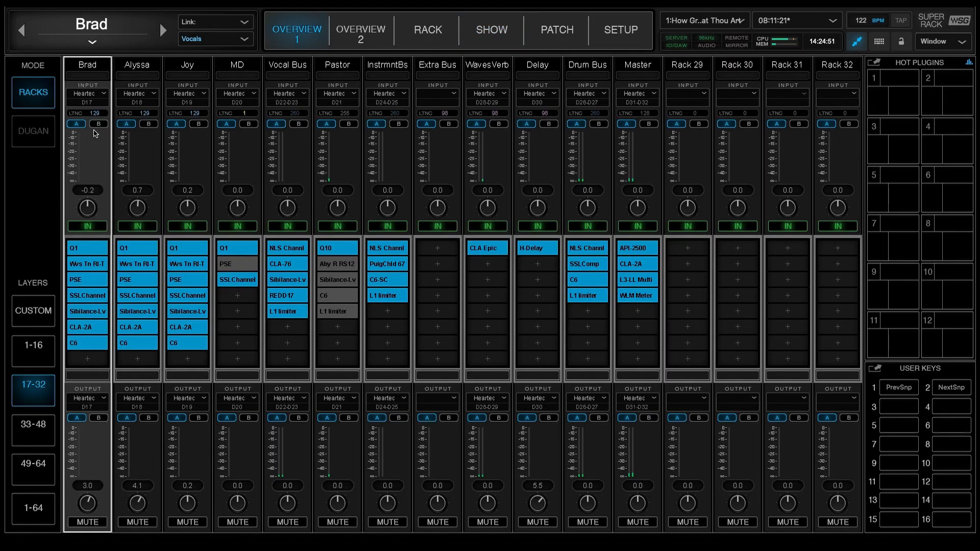
Turn Recall-Safe off and back on for the Q1 plugin in rack 17
left_click(434, 36)
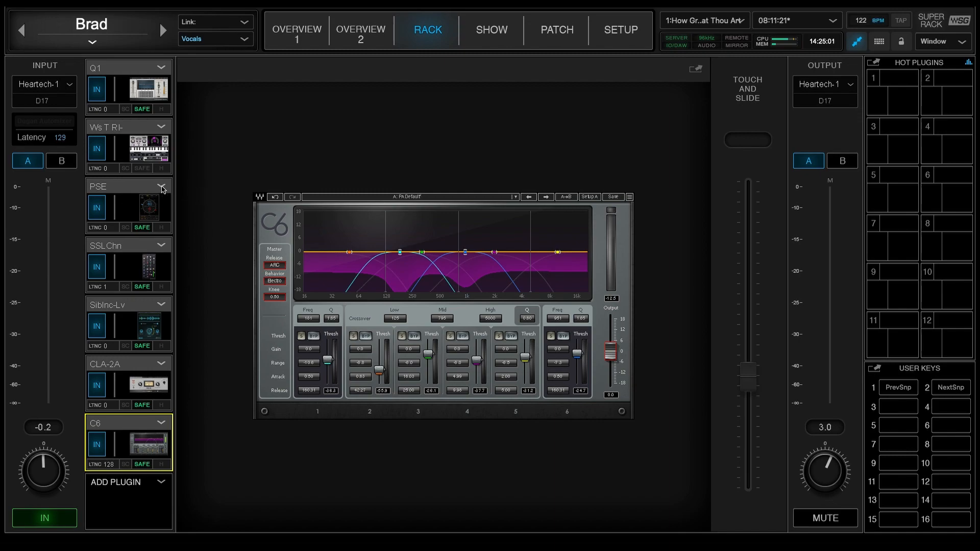
left_click(163, 69)
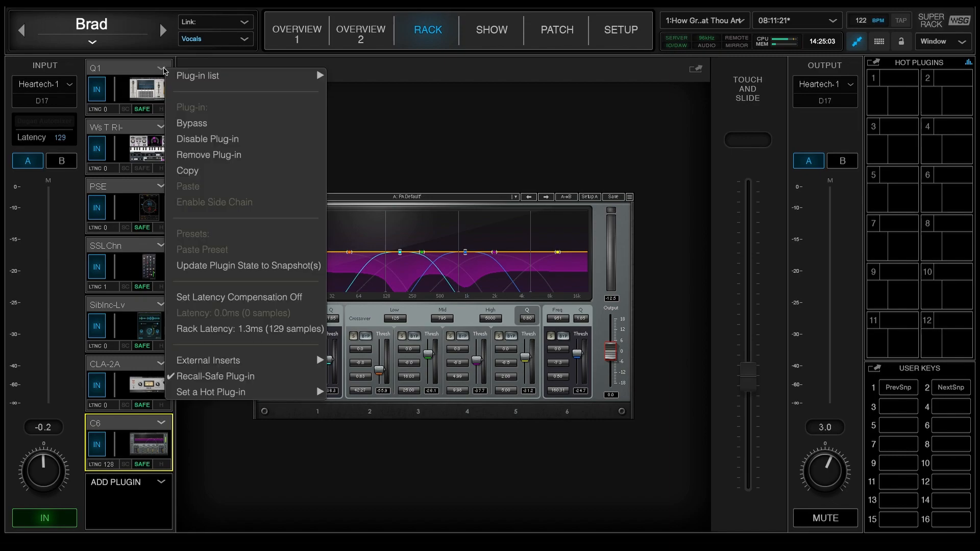
left_click(240, 380)
left_click(161, 72)
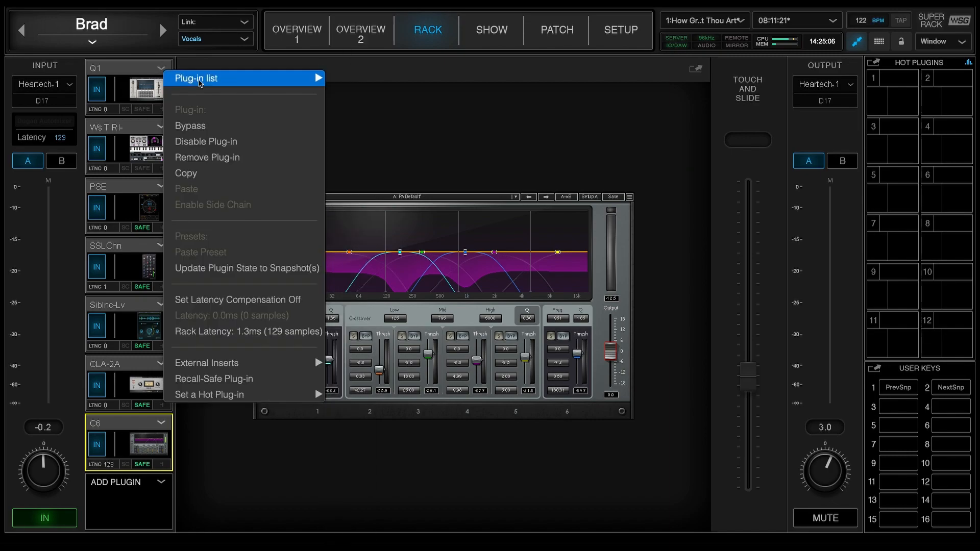
left_click(250, 380)
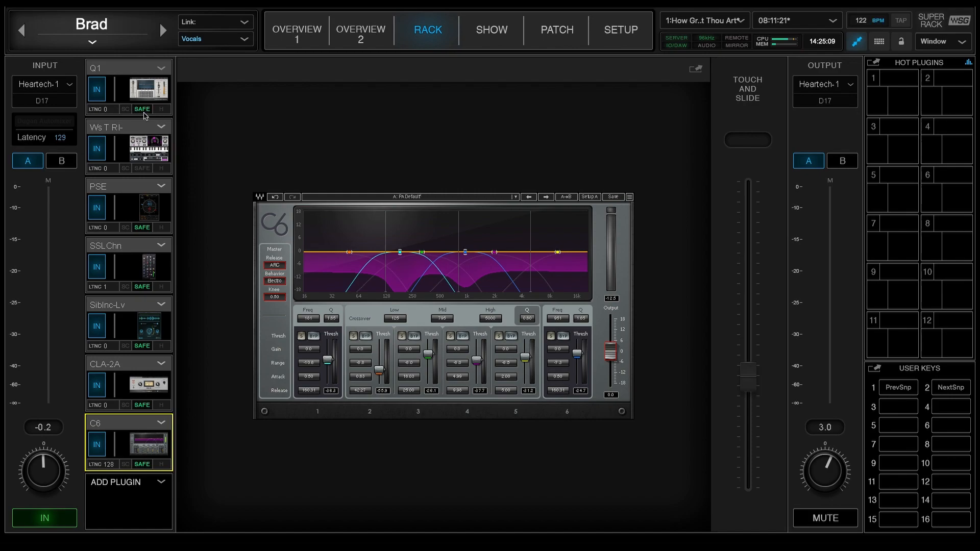
Open the Bass rack from the custom Instrmnts layer and check its Rack Recall Safe option
left_click(283, 45)
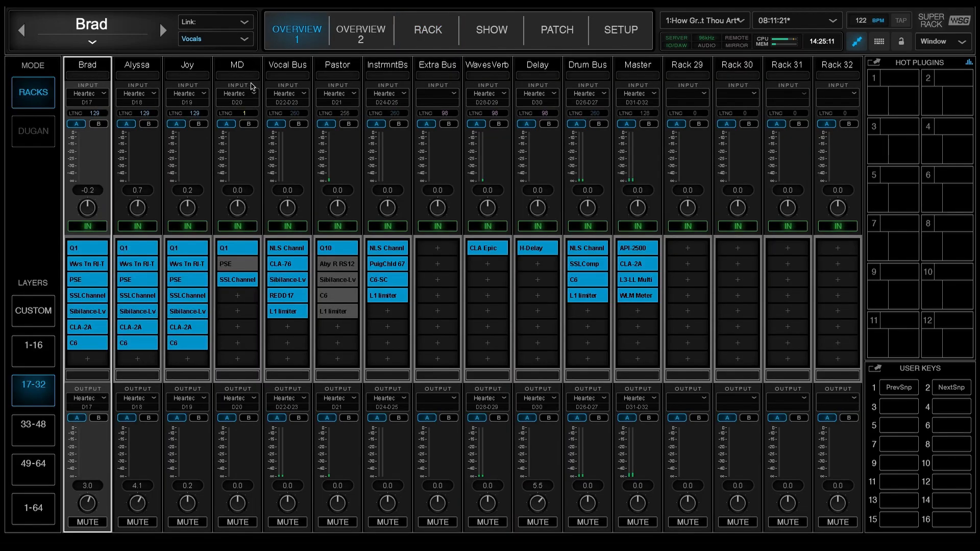
left_click(33, 310)
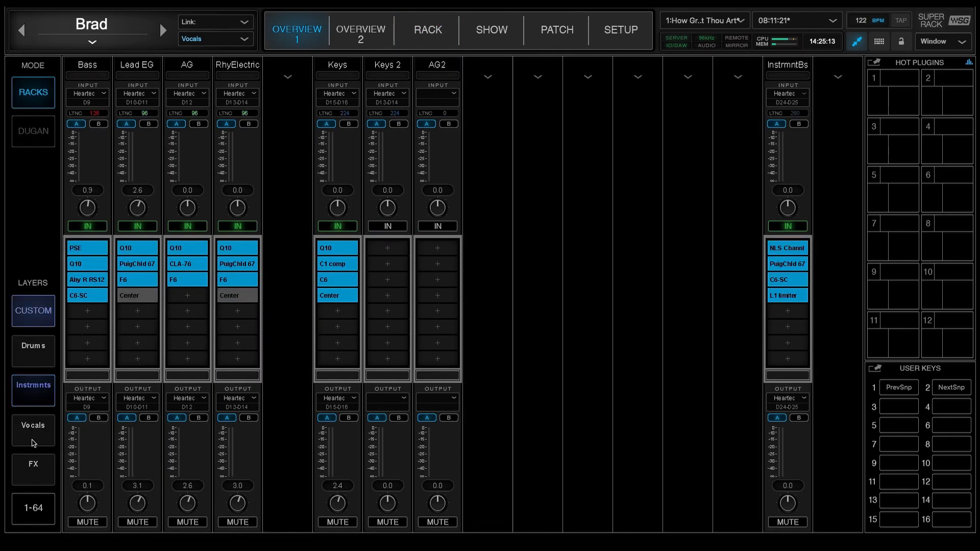
left_click(32, 425)
left_click(48, 385)
left_click(97, 74)
left_click(453, 39)
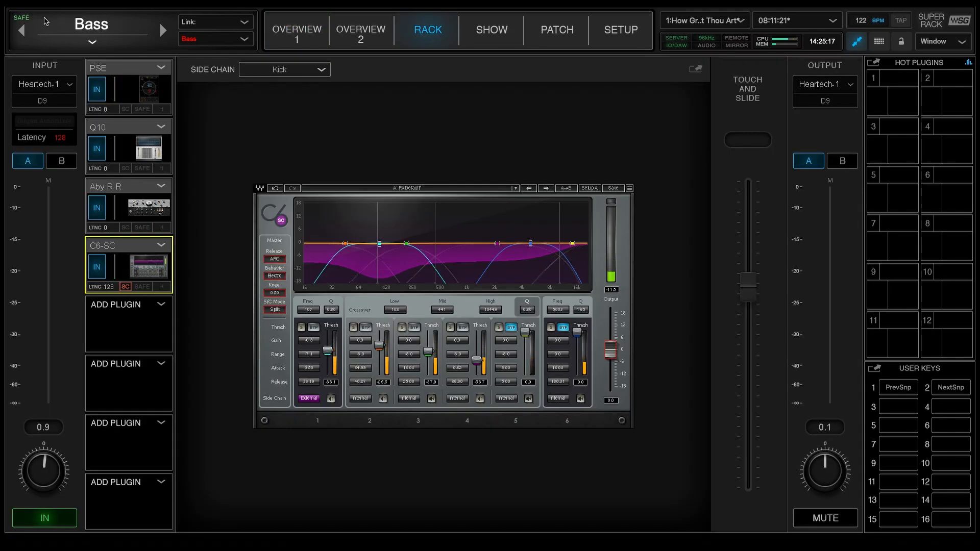
left_click(93, 42)
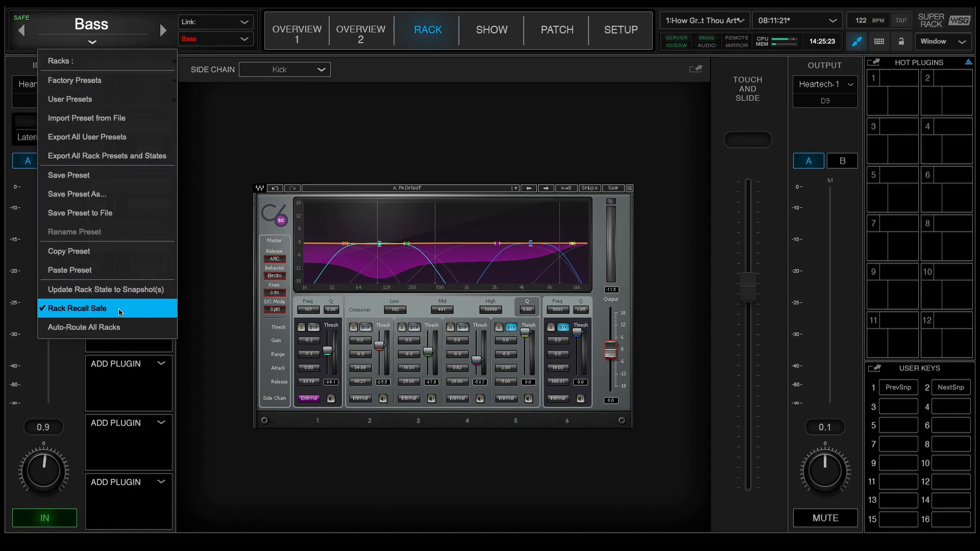
left_click(269, 123)
View the show's global Recall Safe settings and sessions list, and return to the snapshots
left_click(492, 40)
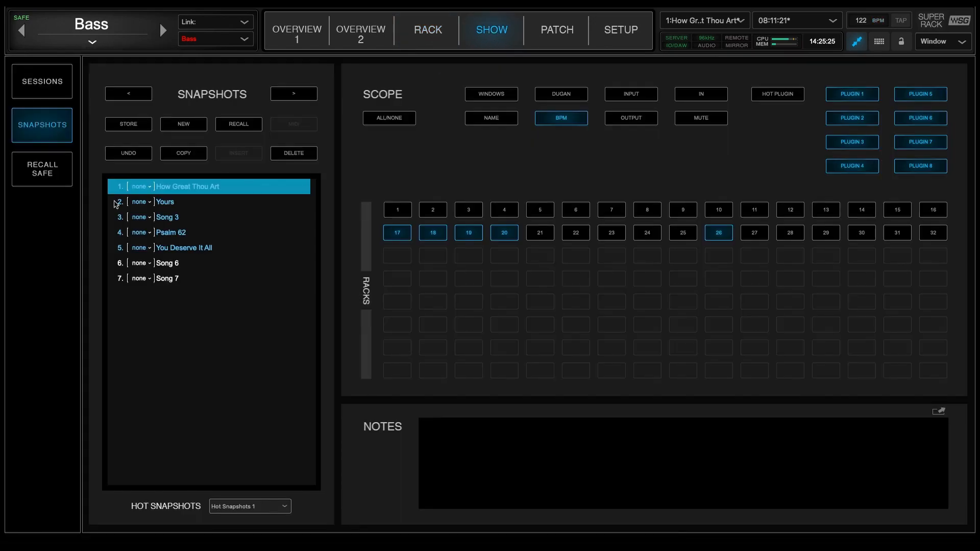
left_click(58, 170)
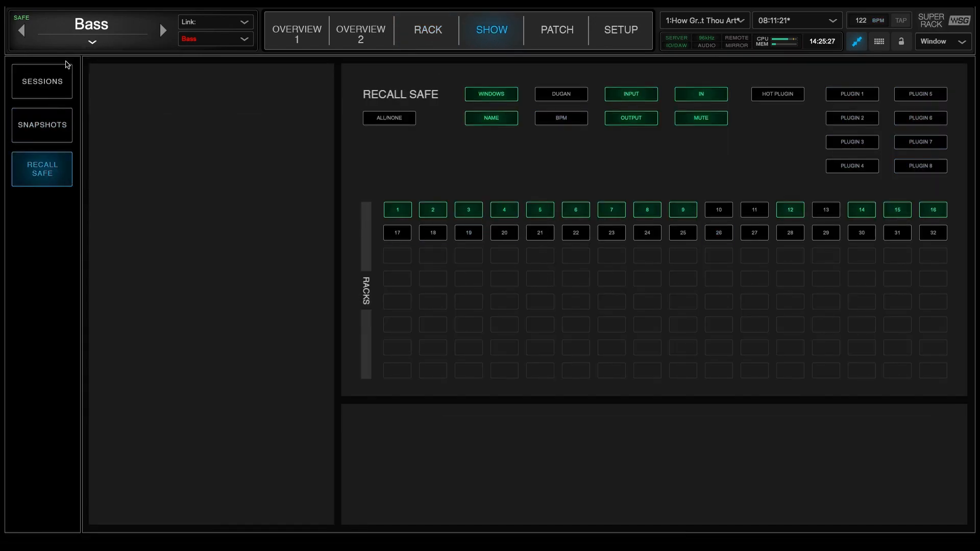
left_click(46, 94)
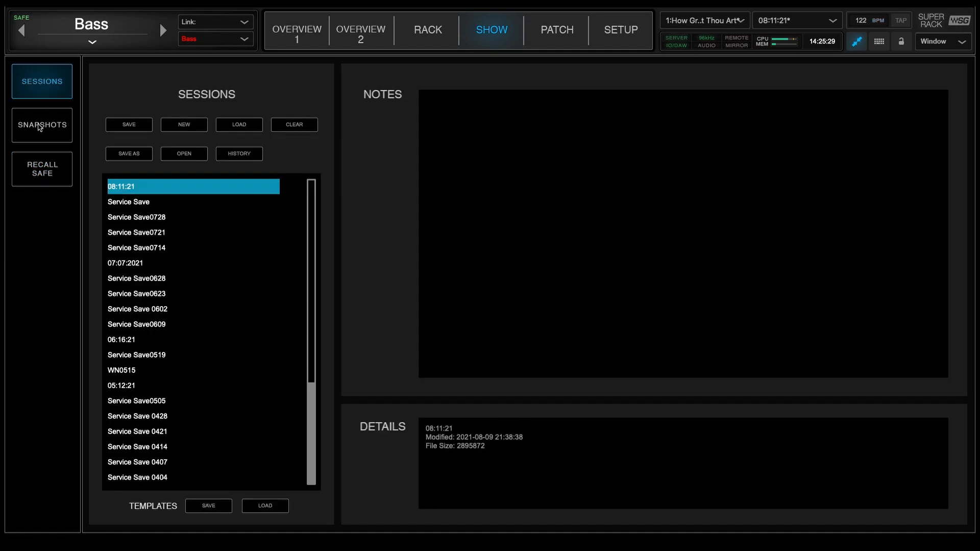
left_click(40, 129)
Browse Overview 1 through all racks 1-64, racks 1-16, and the custom Instrmnts, Drums and Vocals layers
left_click(305, 37)
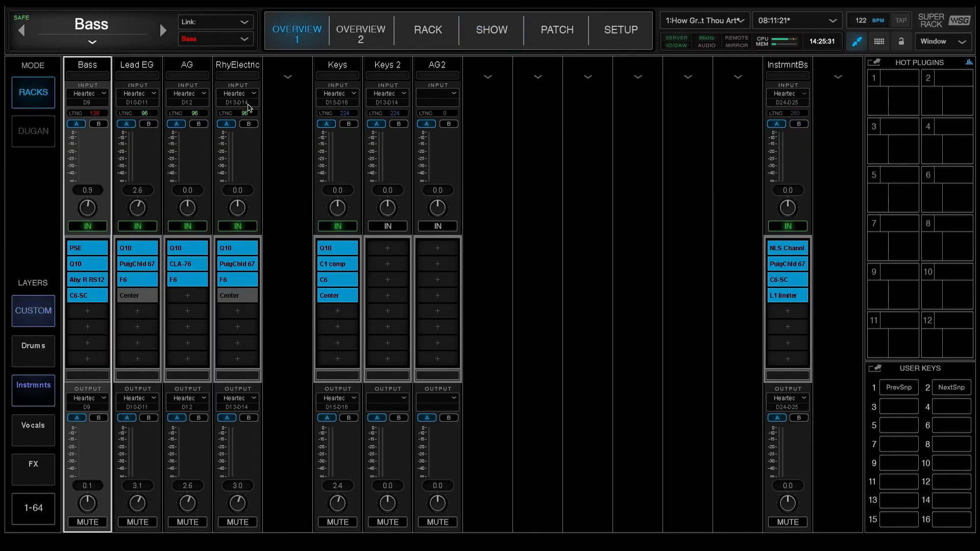
left_click(33, 507)
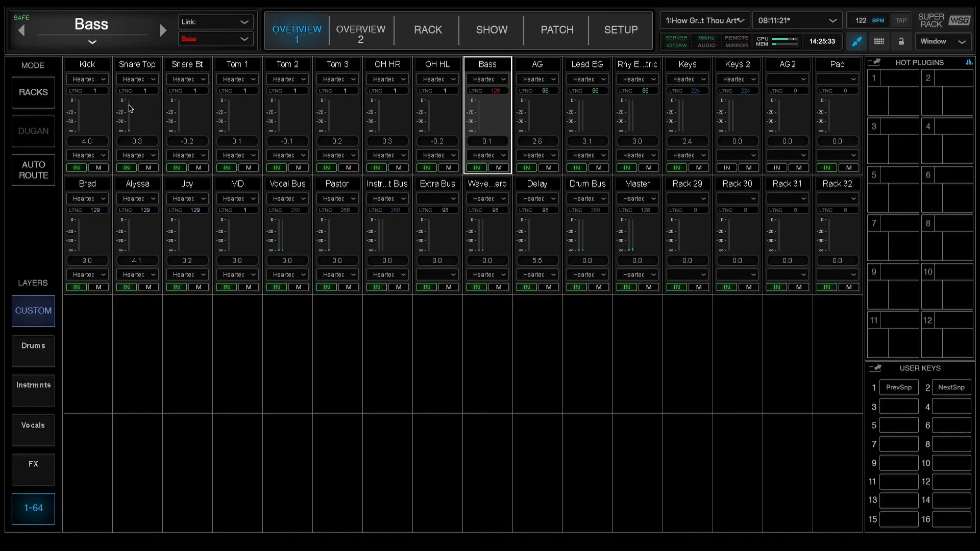
left_click(36, 317)
left_click(33, 350)
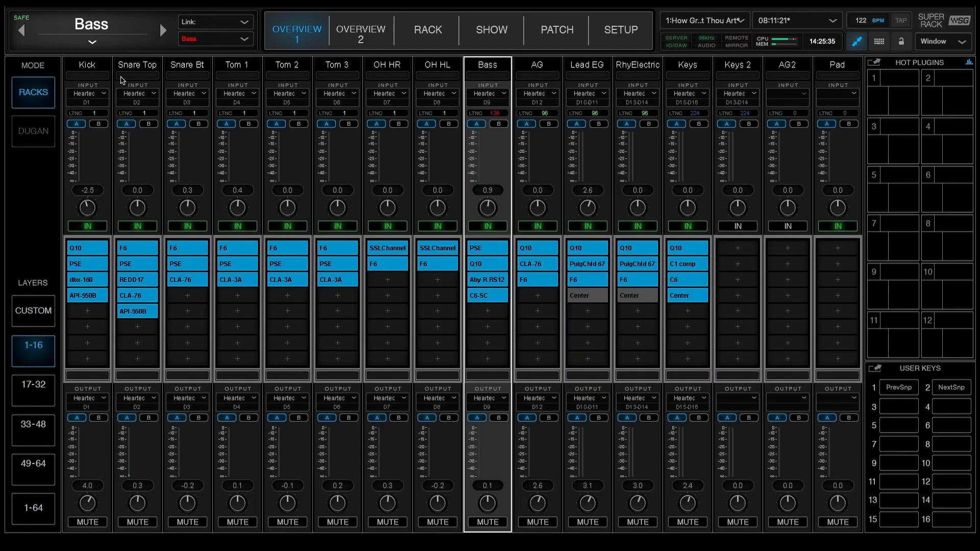
left_click(50, 316)
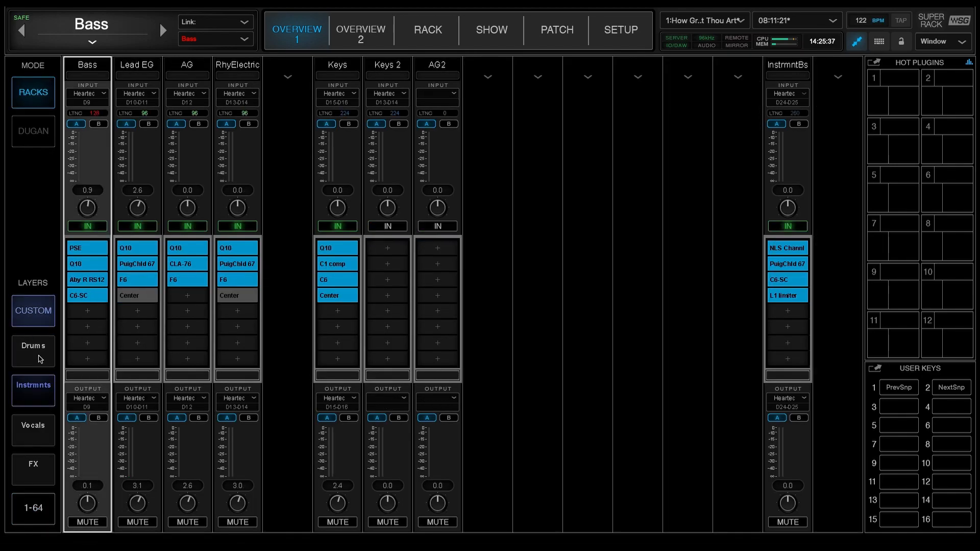
left_click(39, 355)
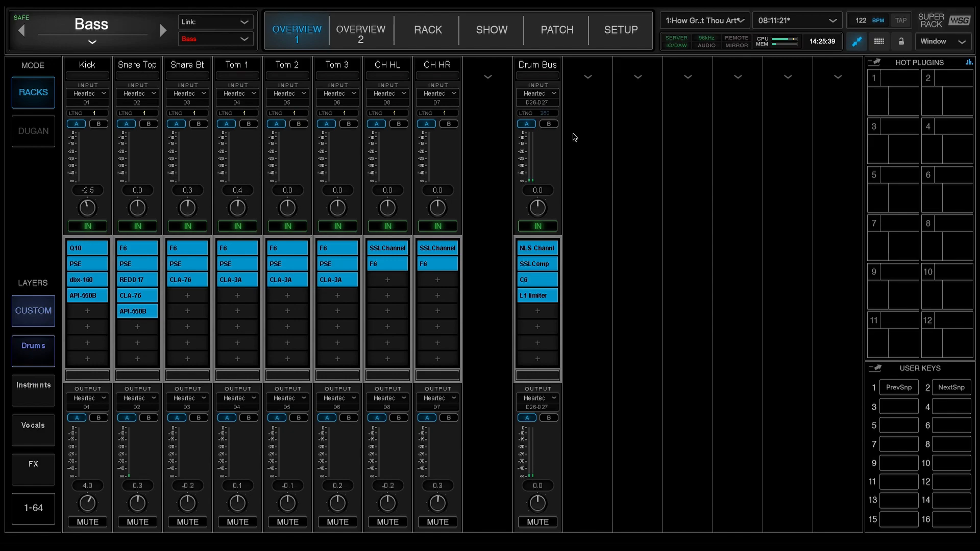
left_click(33, 425)
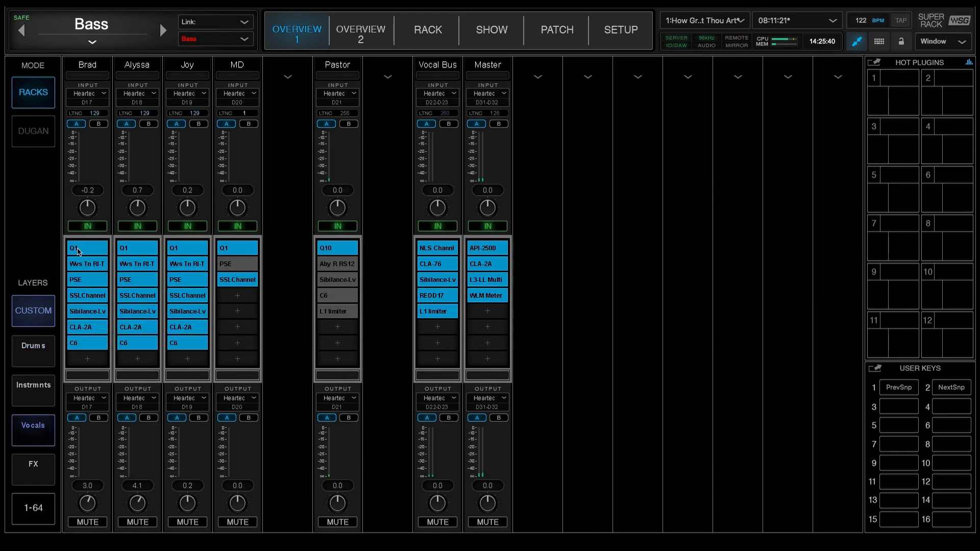
Select the first vocalist's rack, view its plugins and the show's snapshot scope, and return to Overview 1
left_click(74, 70)
left_click(425, 36)
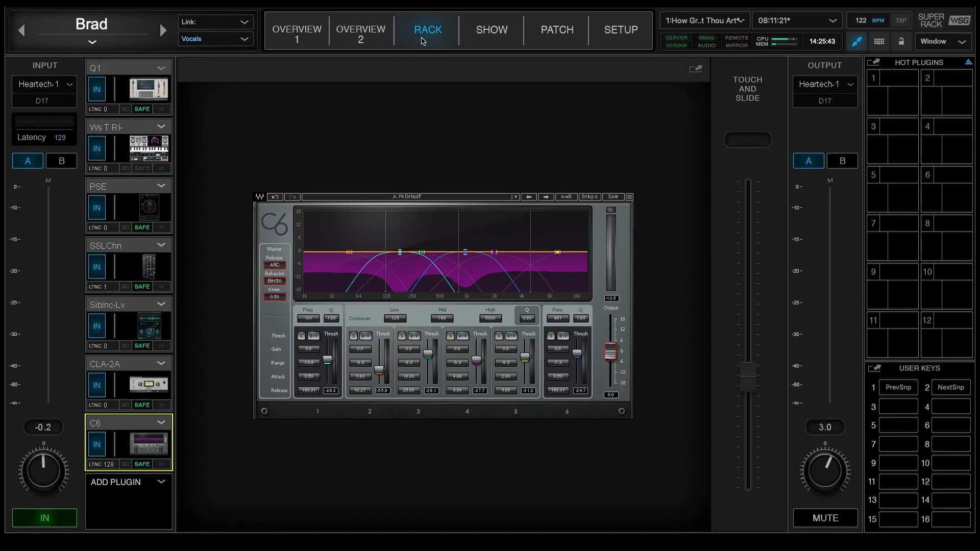
left_click(491, 32)
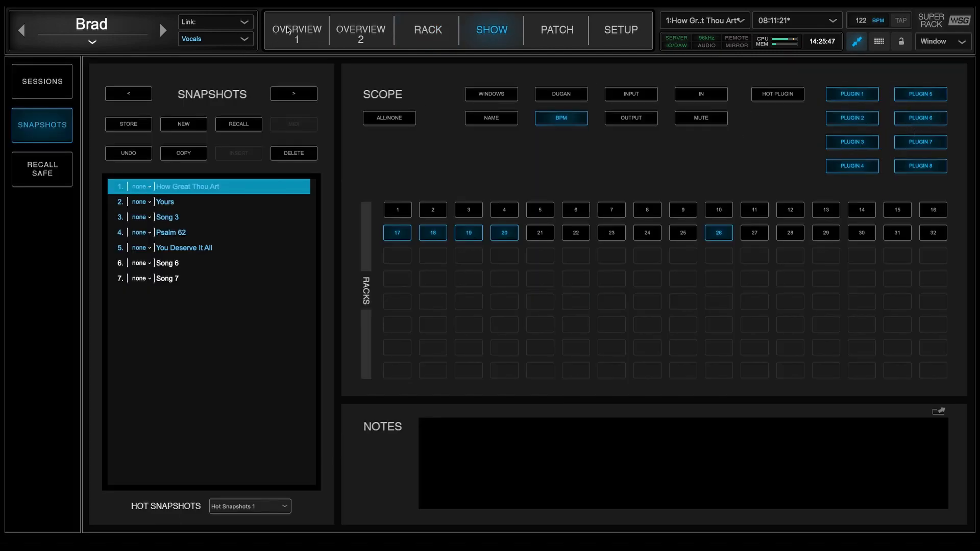
left_click(290, 32)
Inspect the Q1, Waves Tune Real-Time and PSE plugins in rack 17, and move on to rack 18
left_click(438, 32)
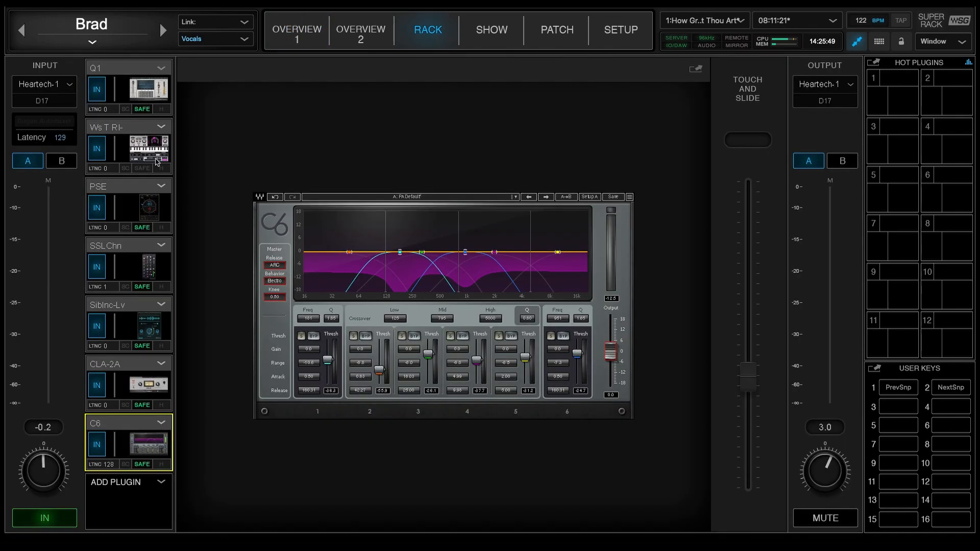
left_click(156, 90)
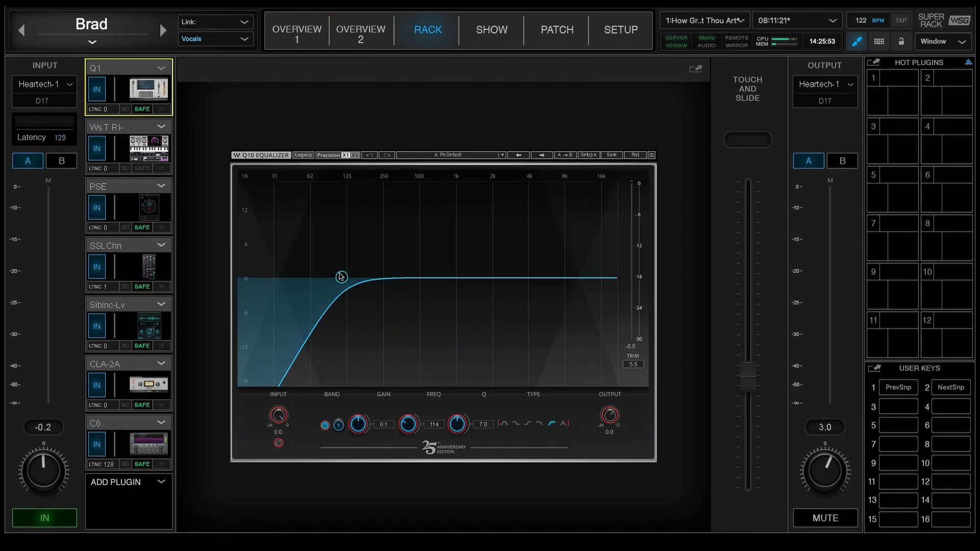
left_click(158, 152)
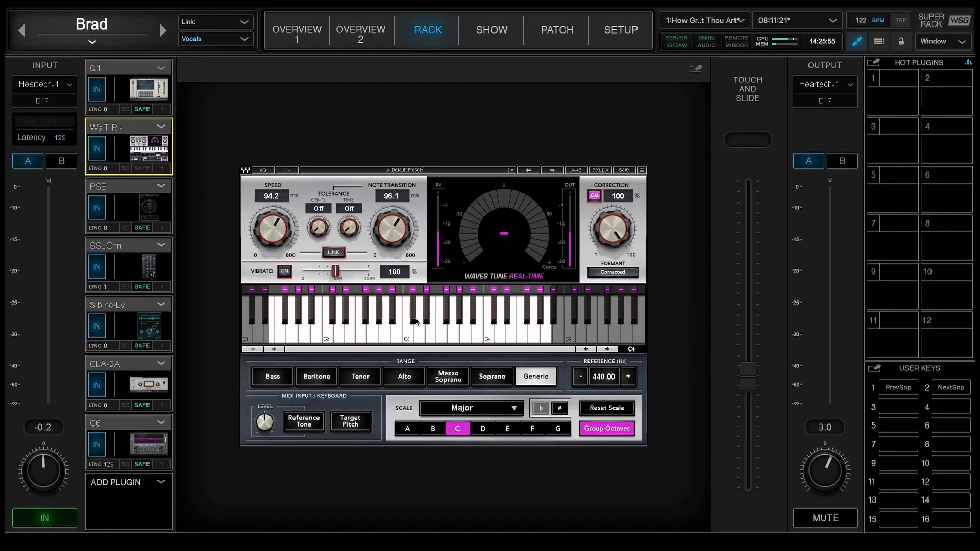
left_click(144, 208)
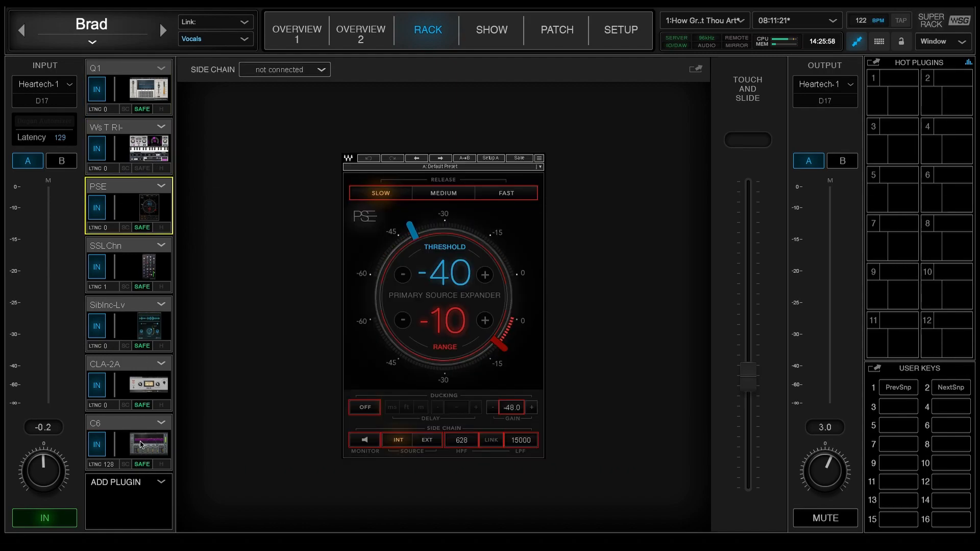
left_click(164, 31)
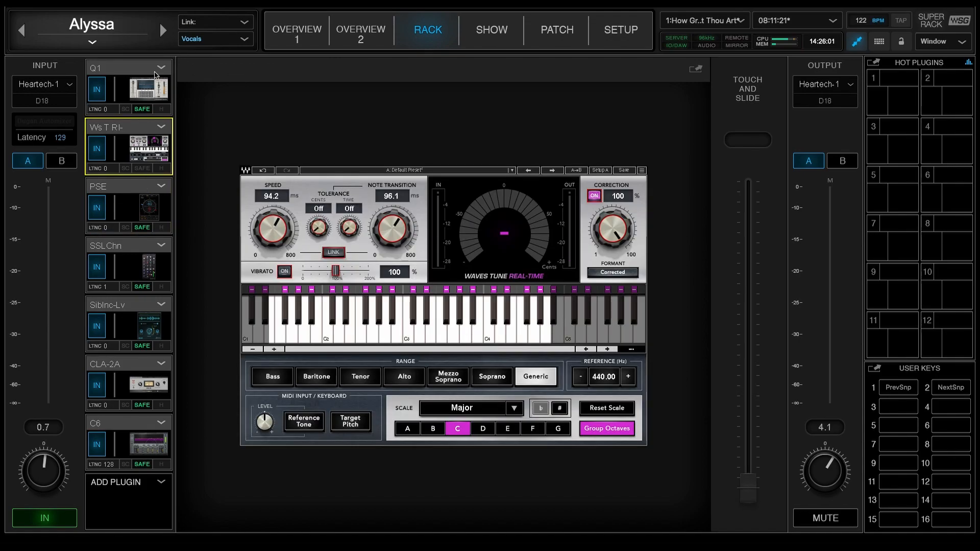
Move on to rack 19, view its SSLChannel and Waves Tune Real-Time plugins, and return to Overview 1
left_click(160, 32)
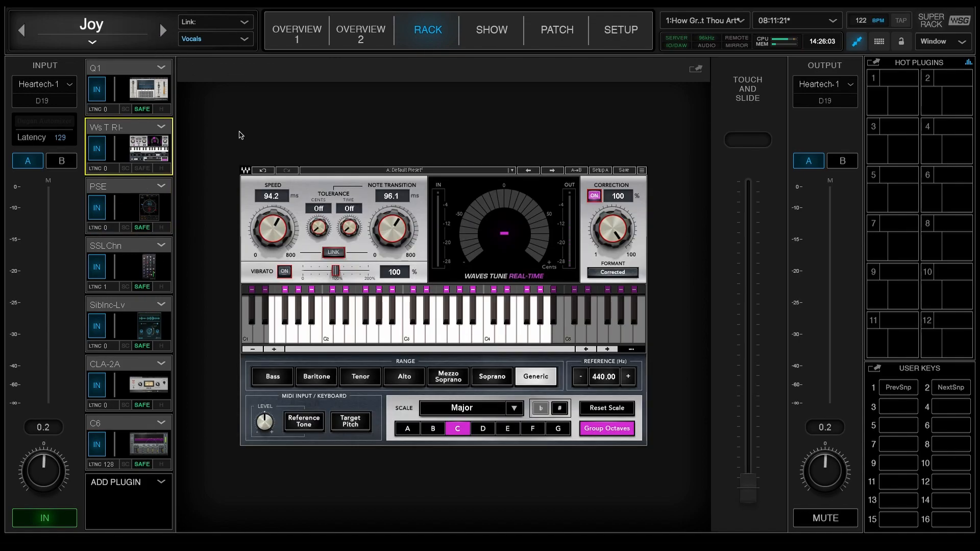
left_click(136, 278)
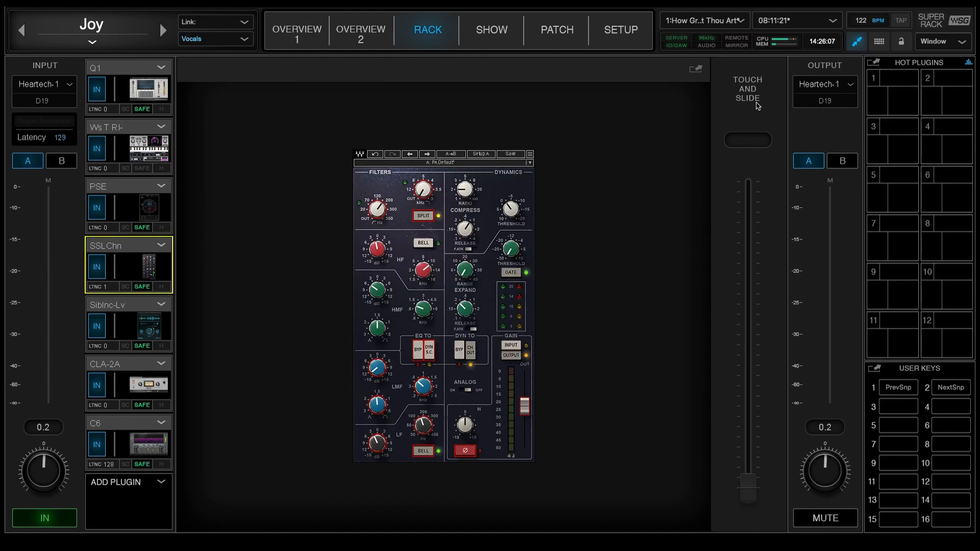
left_click(129, 156)
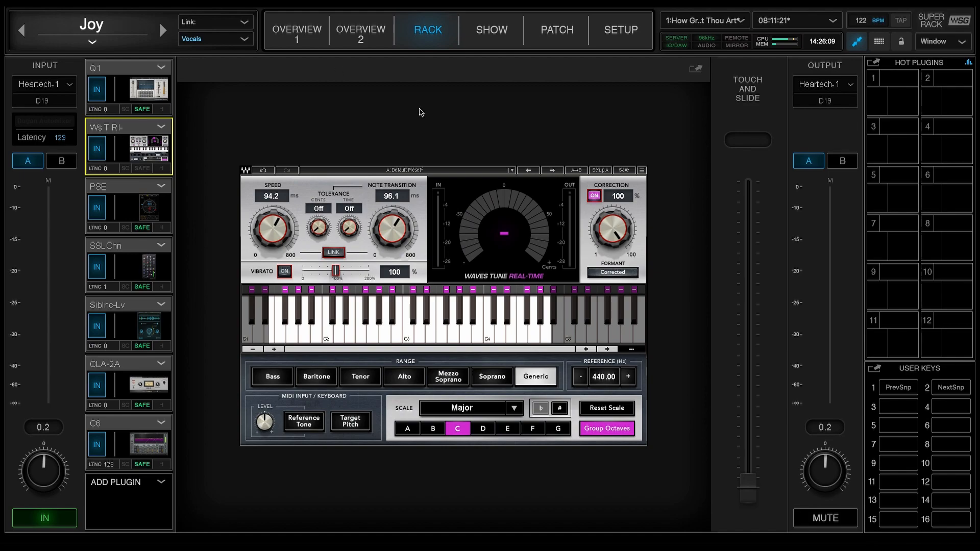
left_click(955, 390)
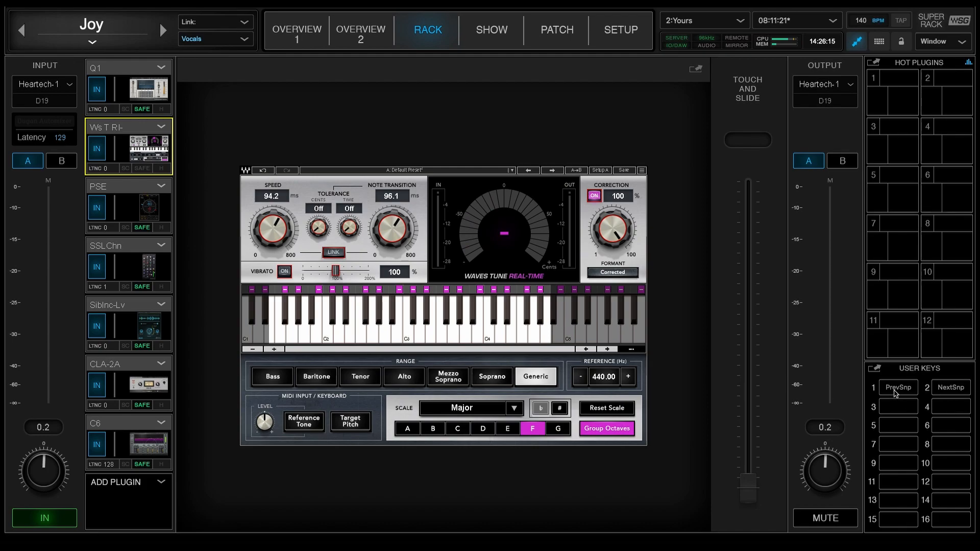
left_click(293, 32)
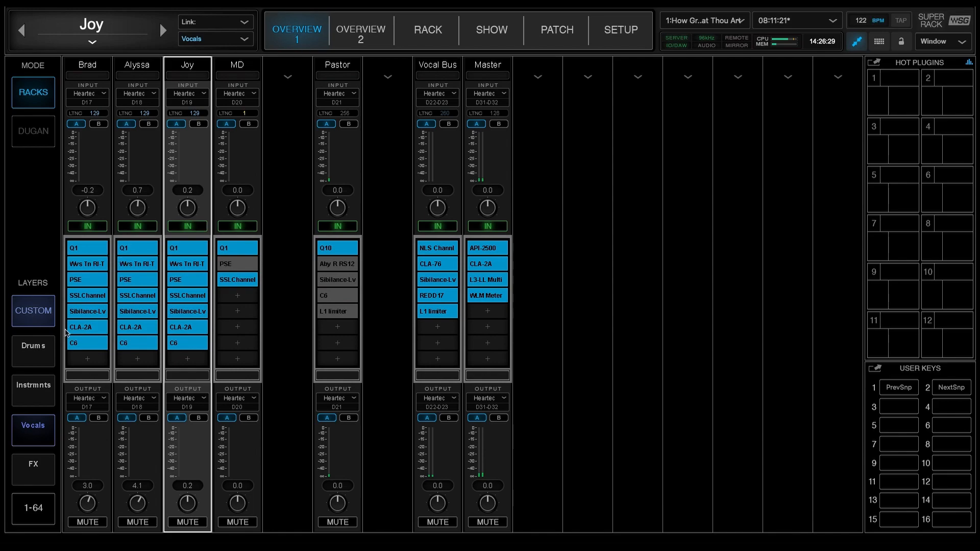
Select the Lead EG rack in the Instrmnts layer, view its F6 plugin, and return to Overview 1
left_click(27, 388)
left_click(147, 75)
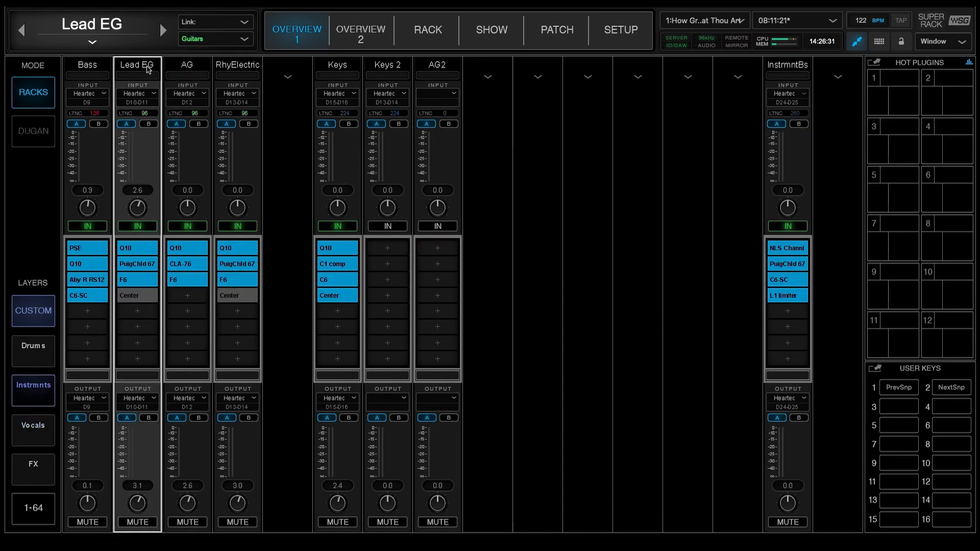
left_click(423, 51)
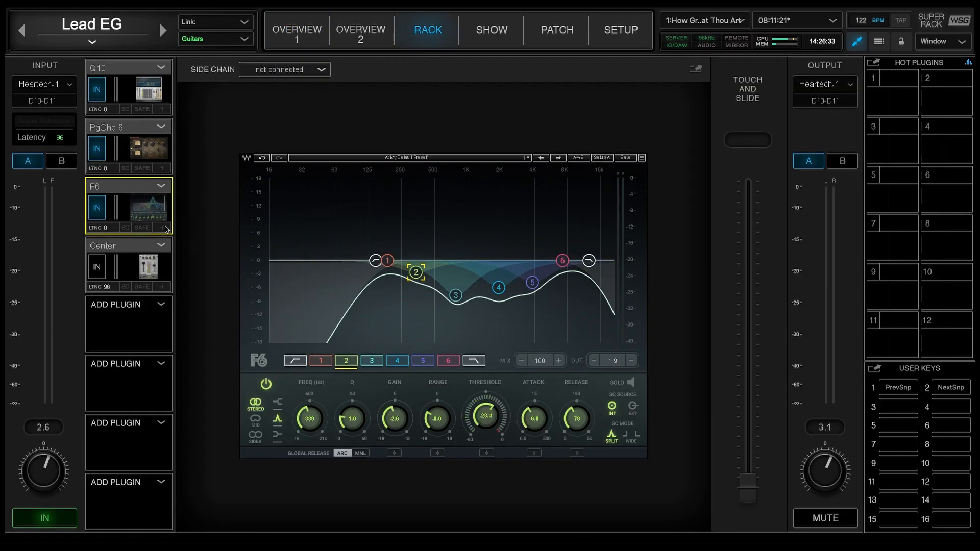
left_click(323, 29)
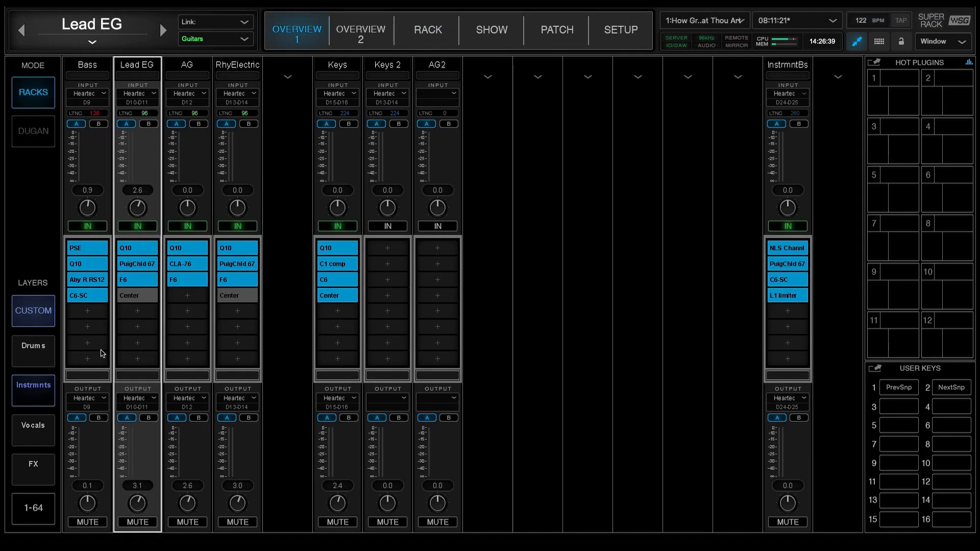
Browse the custom Vocals, Instrmnts and Drums layers, finishing on the Drums layer
left_click(45, 439)
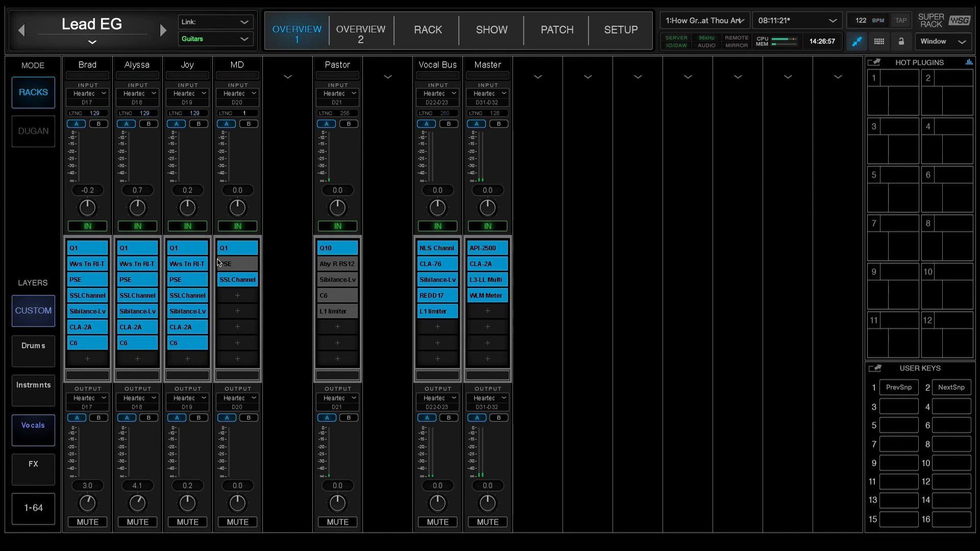
left_click(37, 398)
left_click(31, 357)
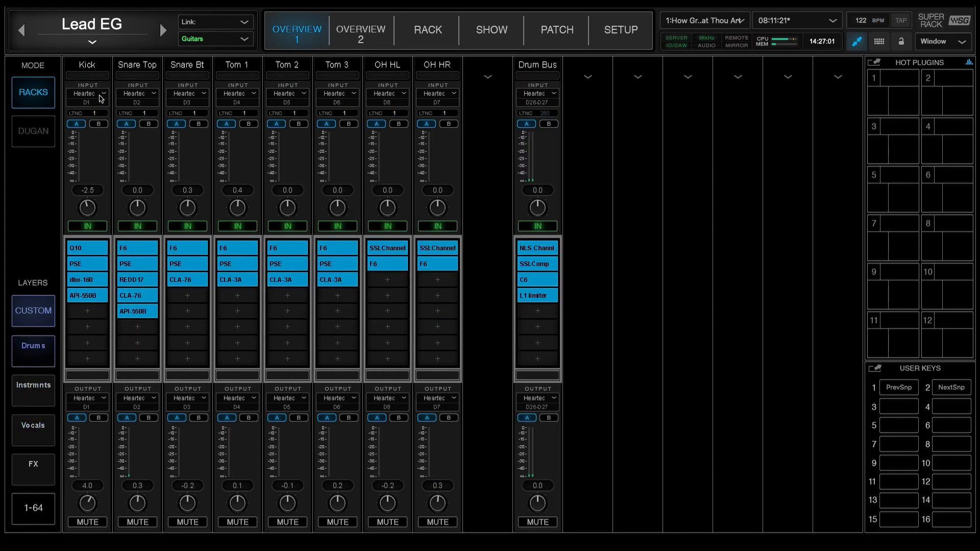
left_click(45, 394)
left_click(32, 431)
left_click(42, 353)
Set the OH HR rack's input to None and check its available input formats
left_click(433, 97)
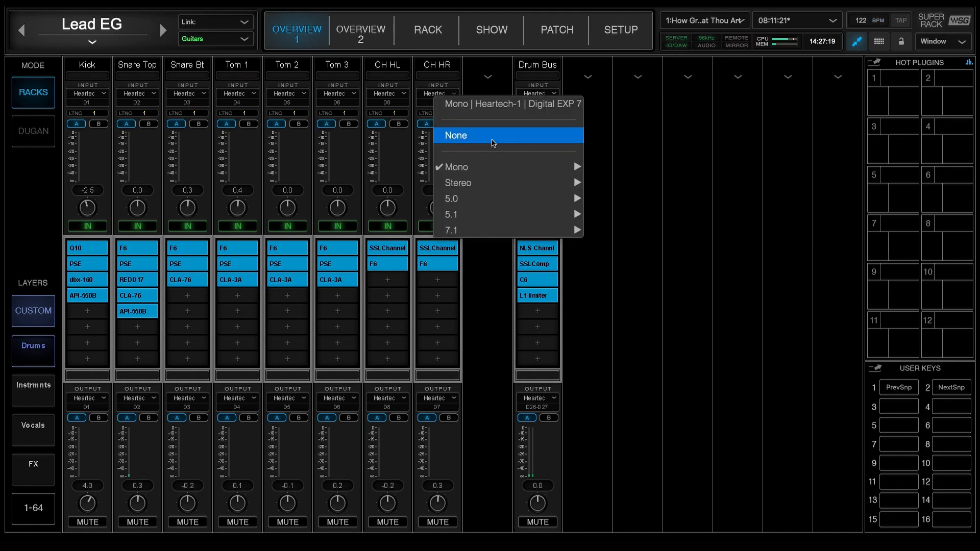
left_click(494, 140)
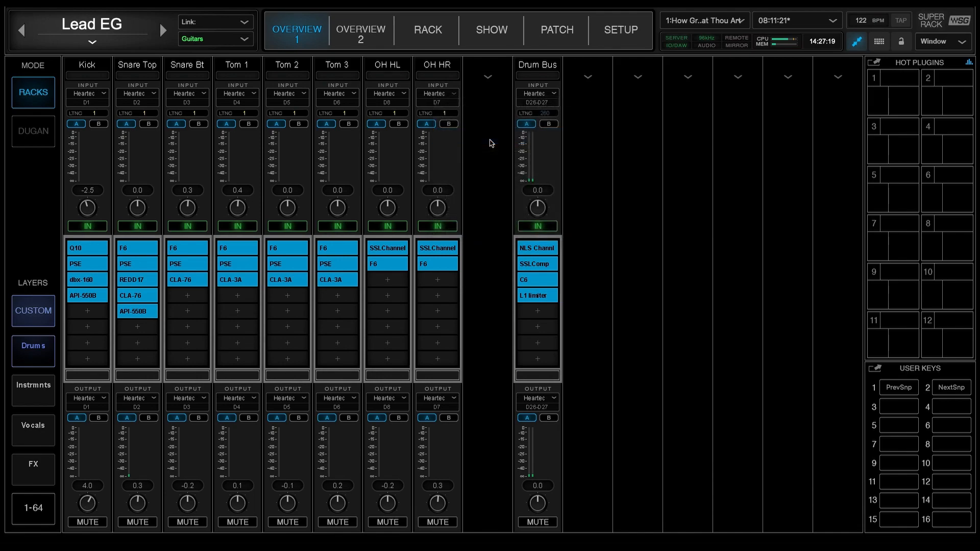
left_click(437, 98)
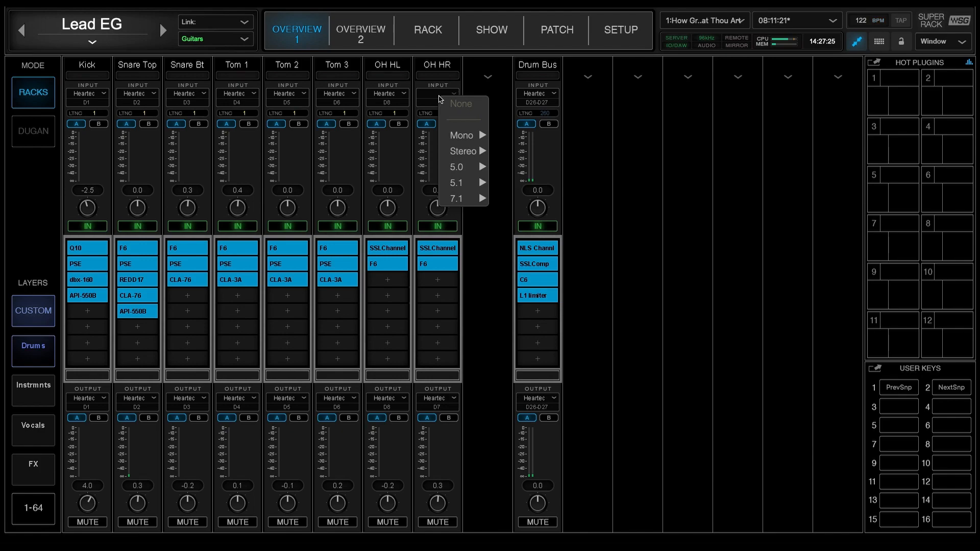
left_click(634, 132)
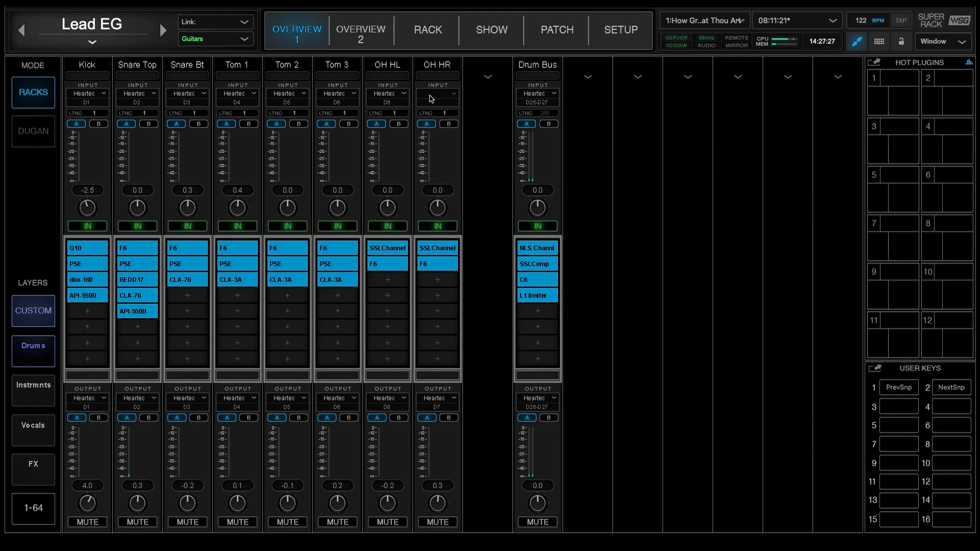
Assign the OH HR rack's input to the mono Heartech-1 source Digital EXP 7
left_click(431, 98)
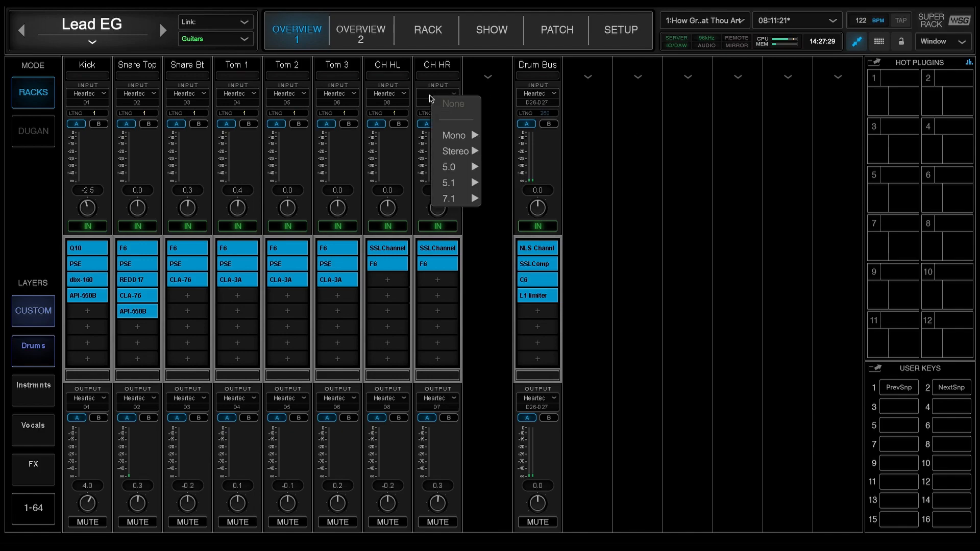
mouse_move(454, 135)
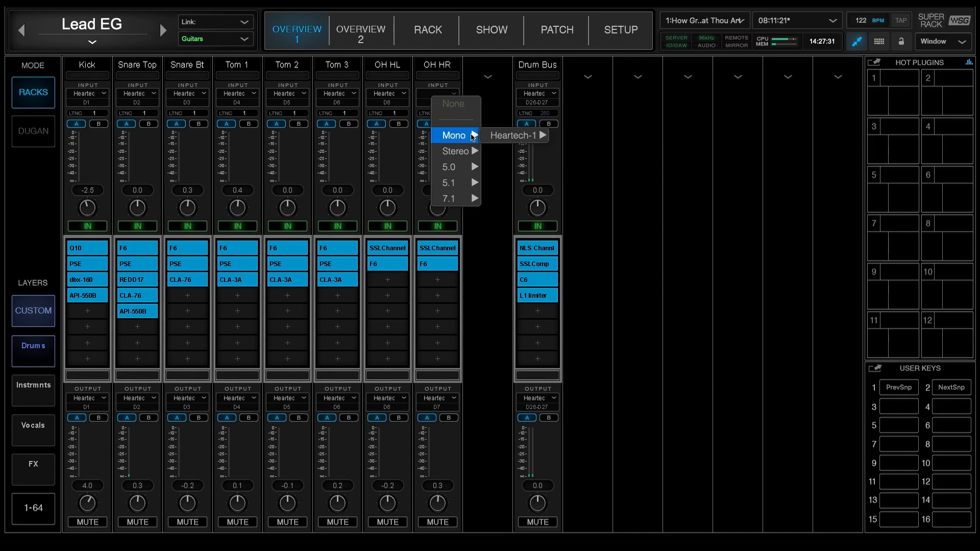
mouse_move(490, 136)
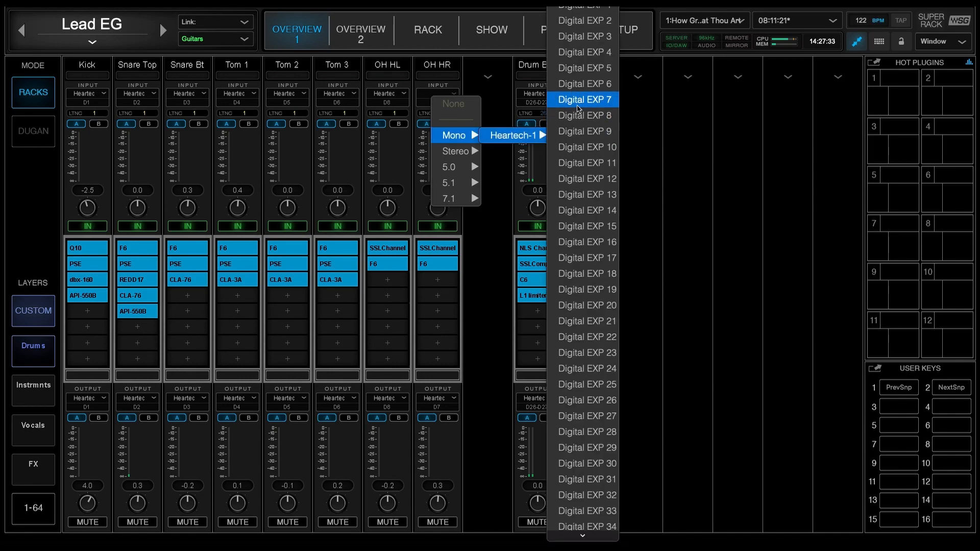
left_click(561, 100)
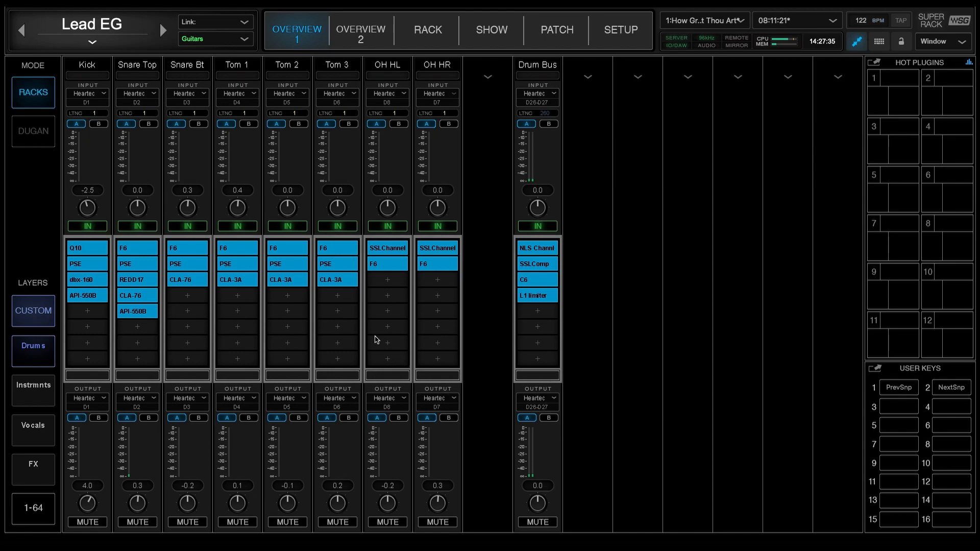
Review the custom layers in Overview 1 again, finishing on the Vocals layer
left_click(22, 404)
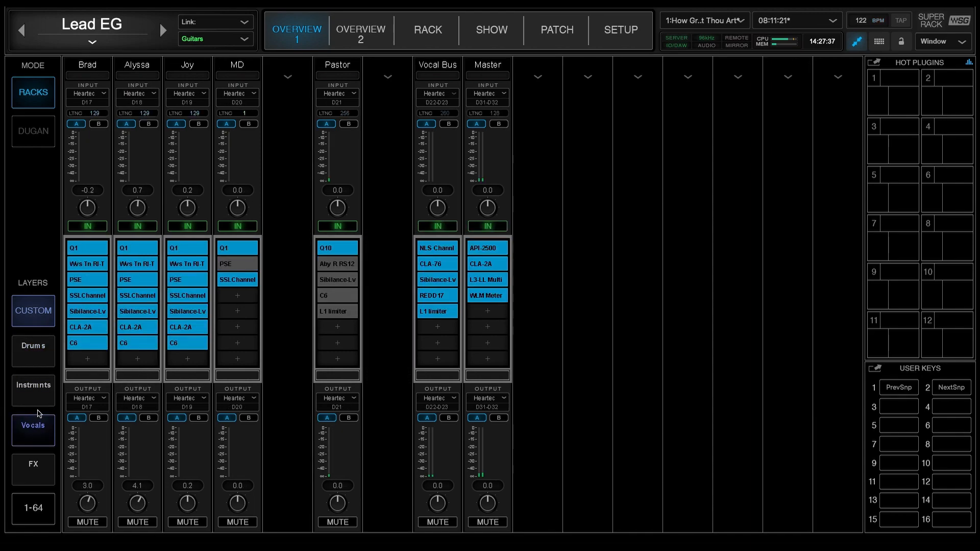
left_click(45, 358)
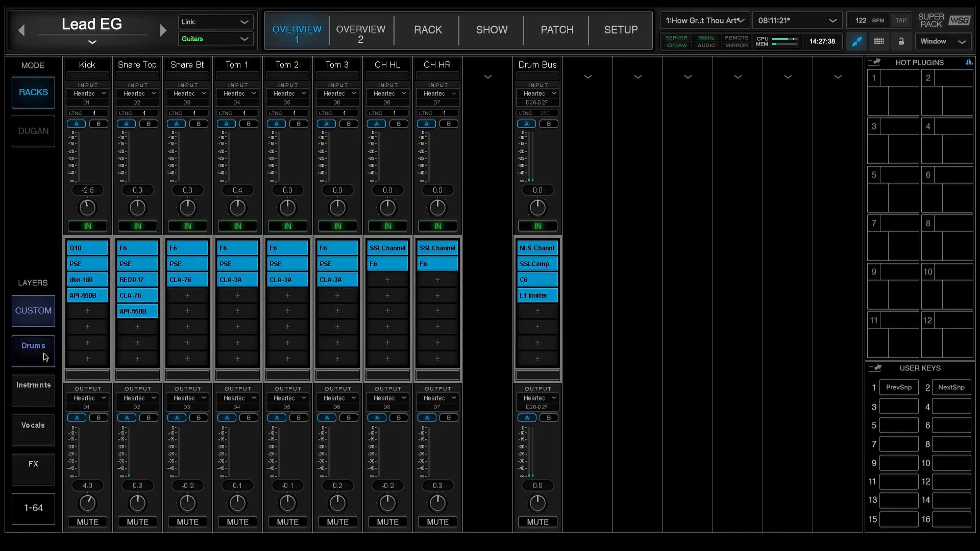
left_click(41, 404)
left_click(41, 427)
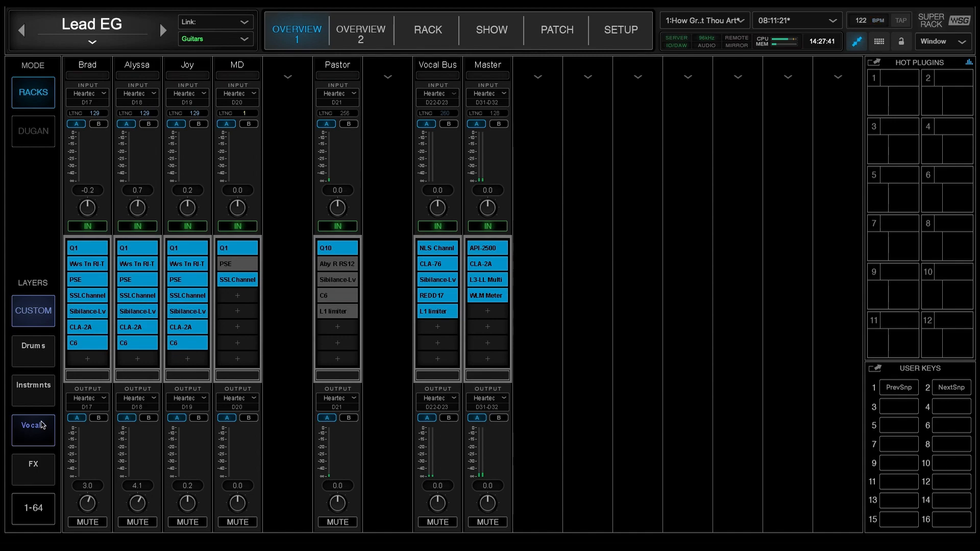